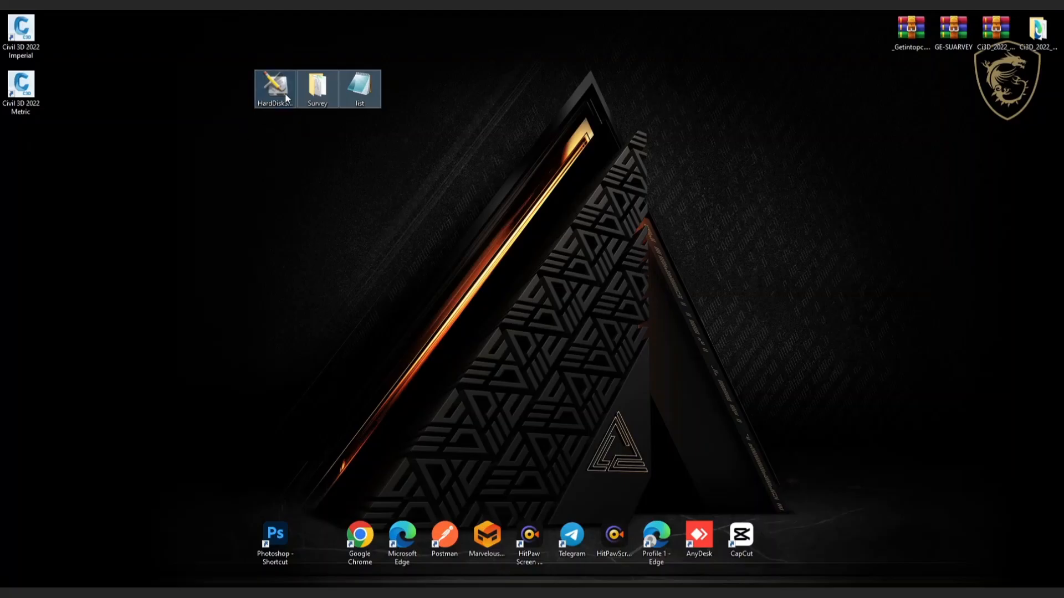
Open File Explorer, check drive D's contents, and place the window beside the desktop icons.
right_click(280, 87)
left_click(223, 317)
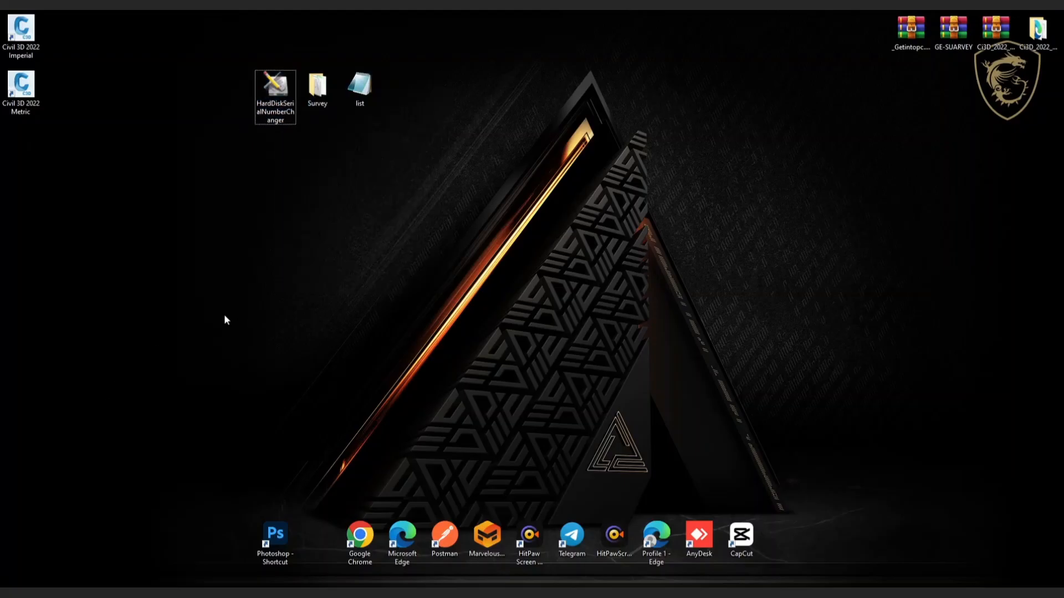
key("super+e")
left_click(1030, 17)
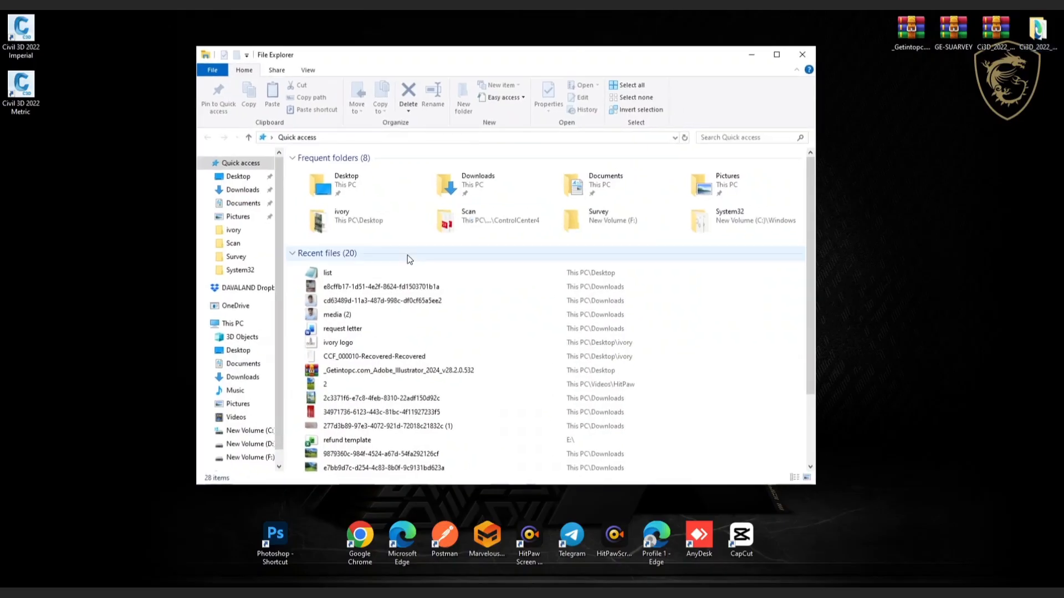
left_click(235, 324)
double_click(485, 214)
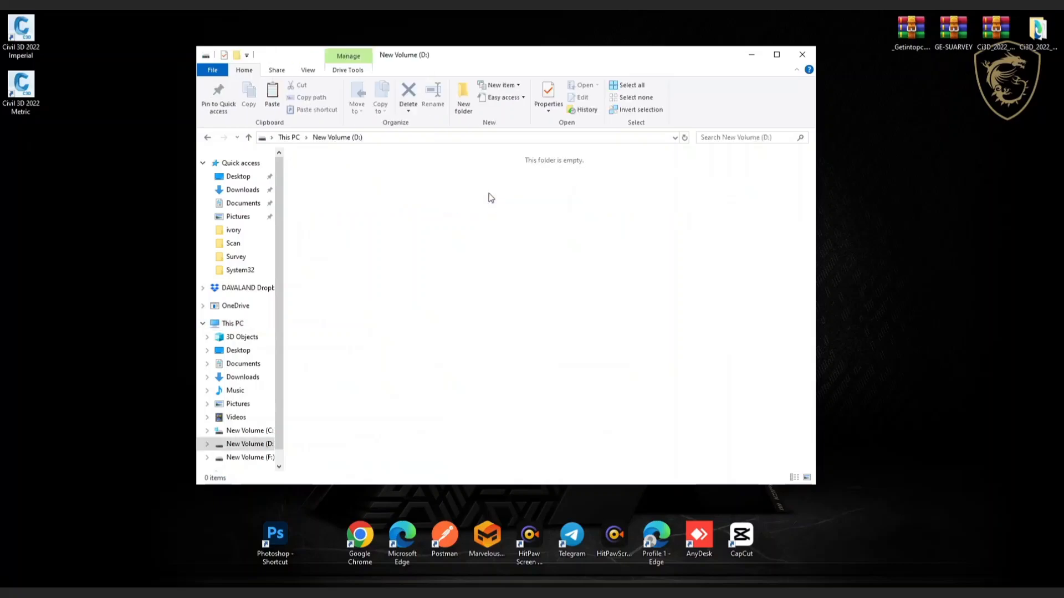
left_click(207, 137)
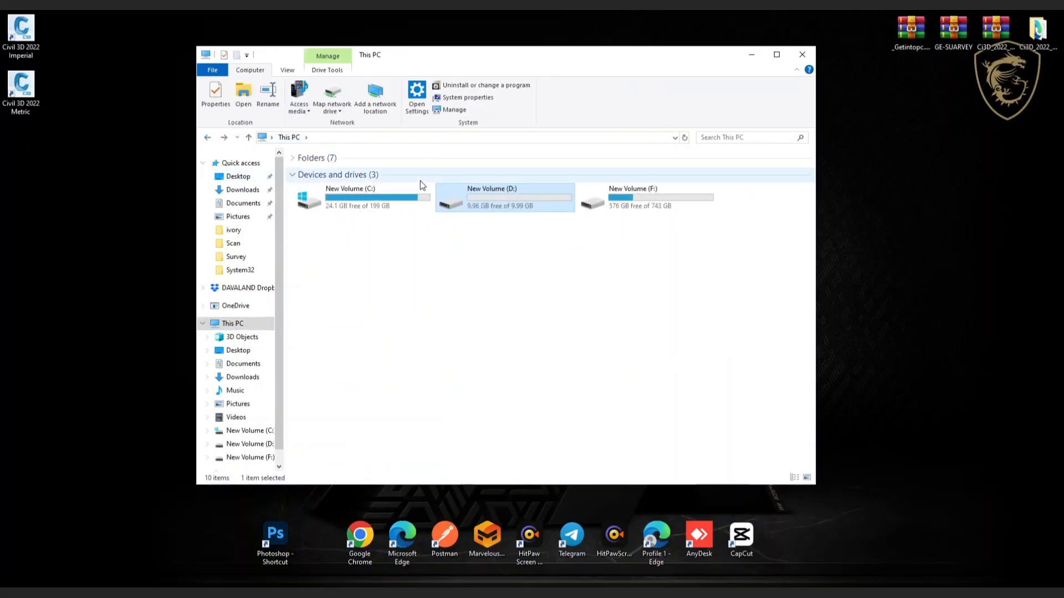
left_click_drag(593, 53, 563, 151)
Cut the HardDiskSerialNumberChanger program, Survey folder and list file from the desktop into drive D.
left_click_drag(410, 41, 280, 113)
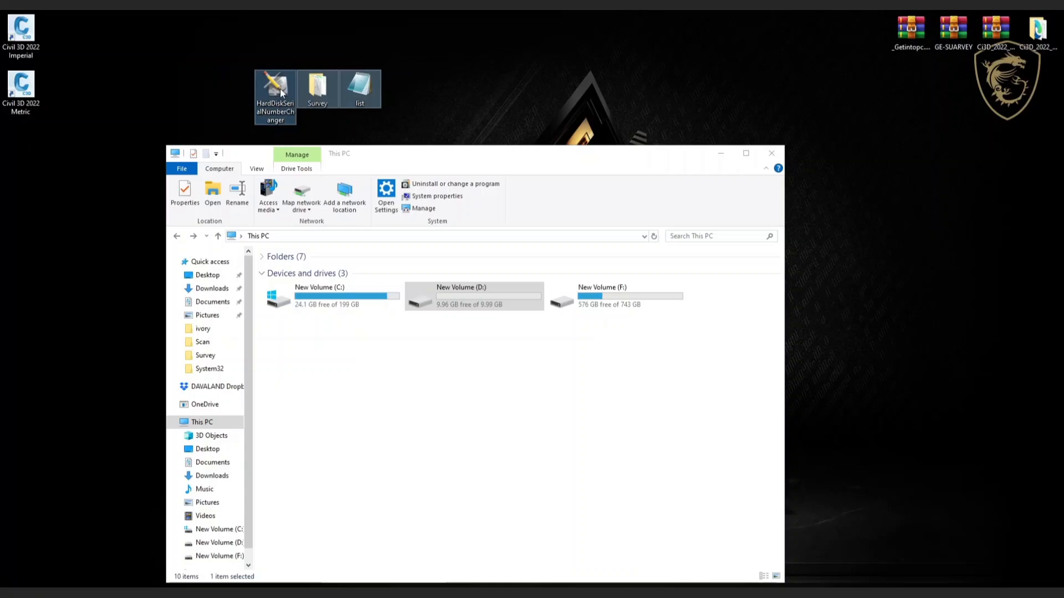
right_click(281, 90)
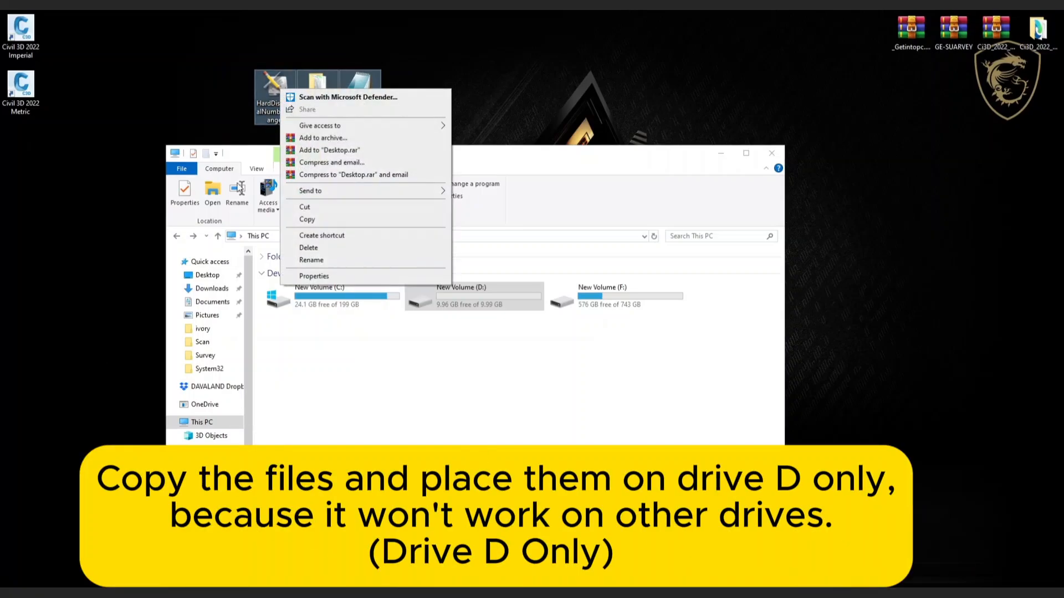
left_click(308, 220)
left_click(462, 301)
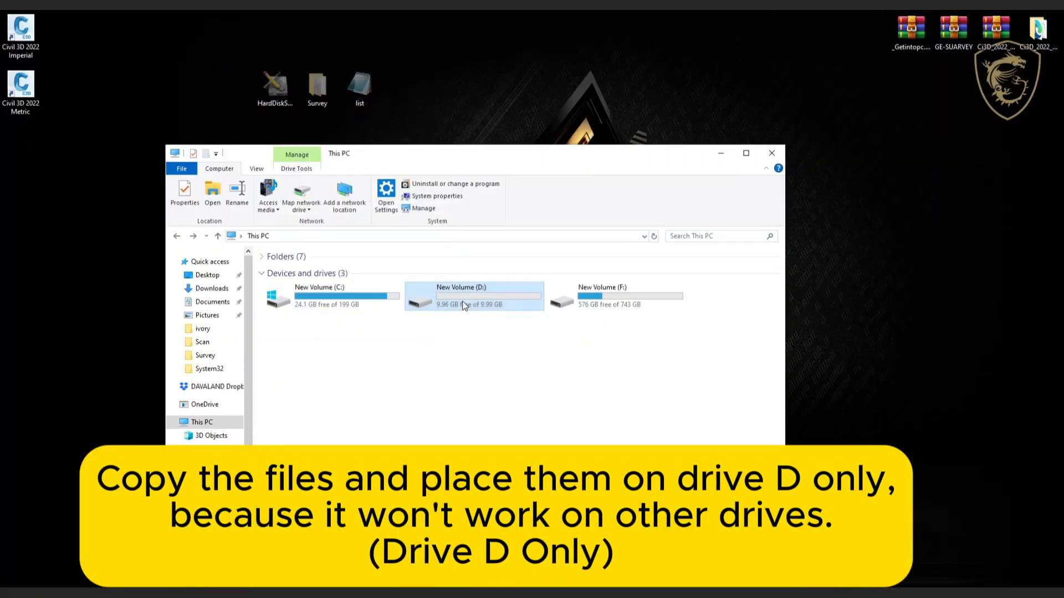
double_click(478, 302)
right_click(343, 281)
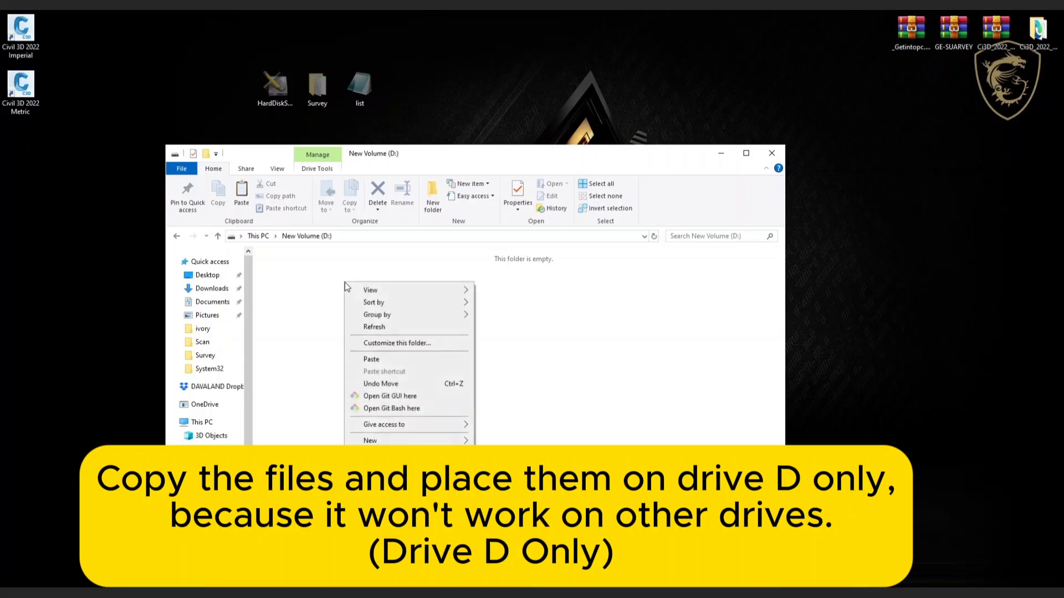
left_click(381, 360)
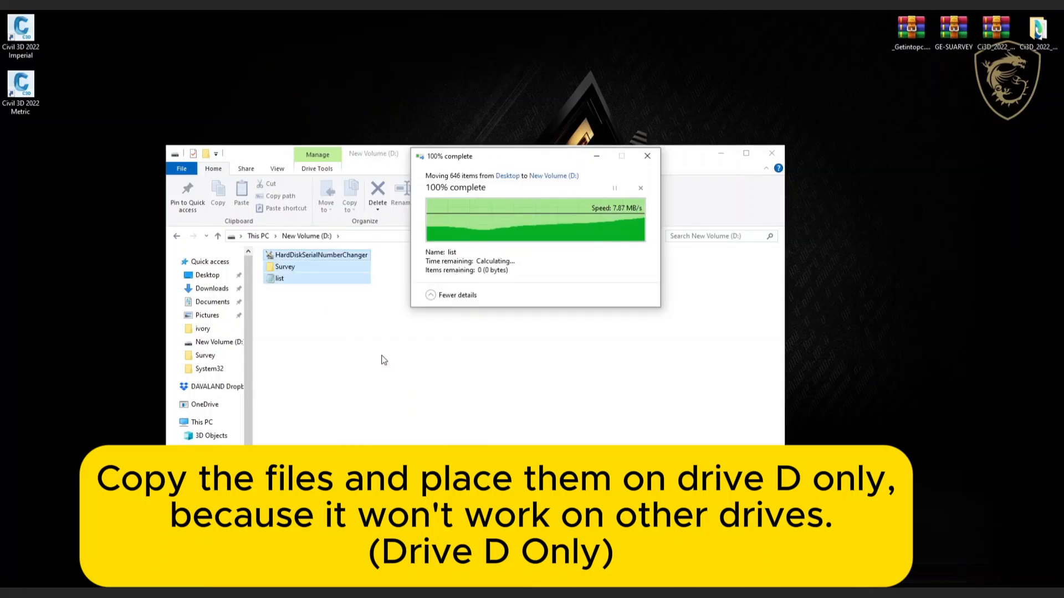
left_click(336, 359)
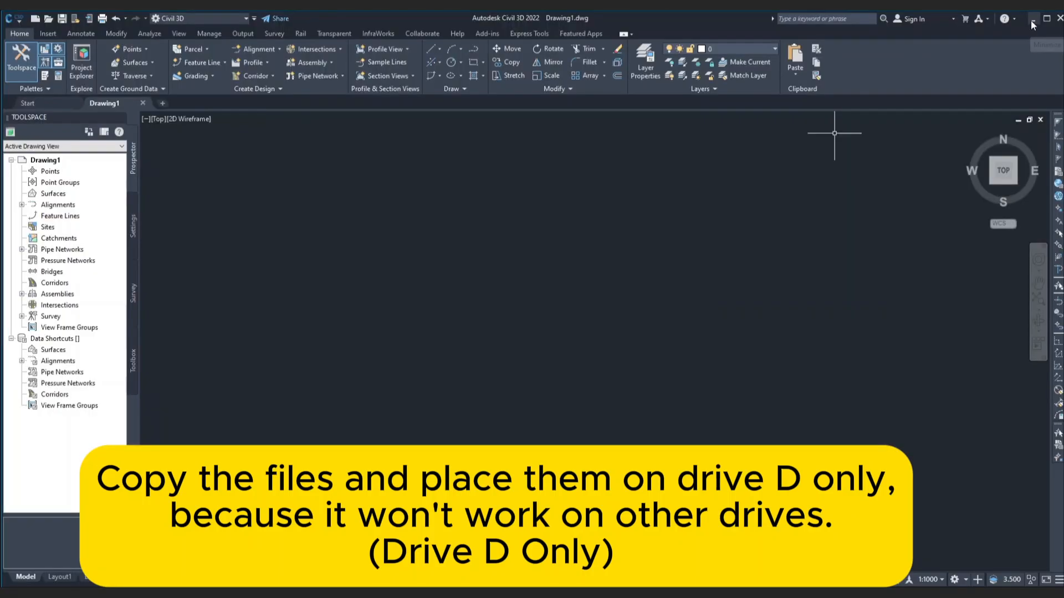
Maximize File Explorer and reopen drive D to view the moved items.
right_click(458, 201)
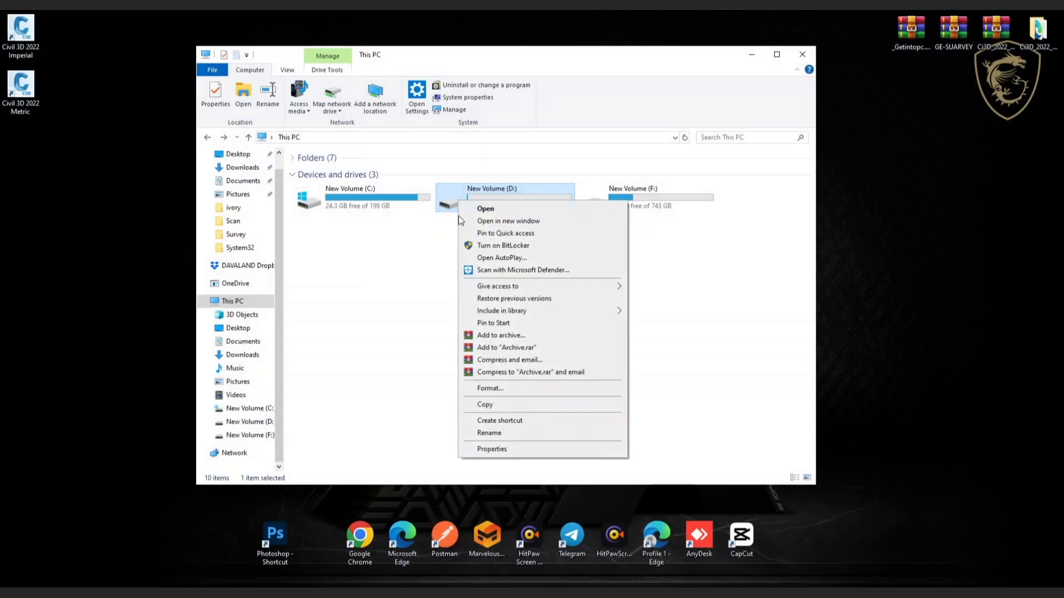
left_click(418, 238)
left_click(777, 53)
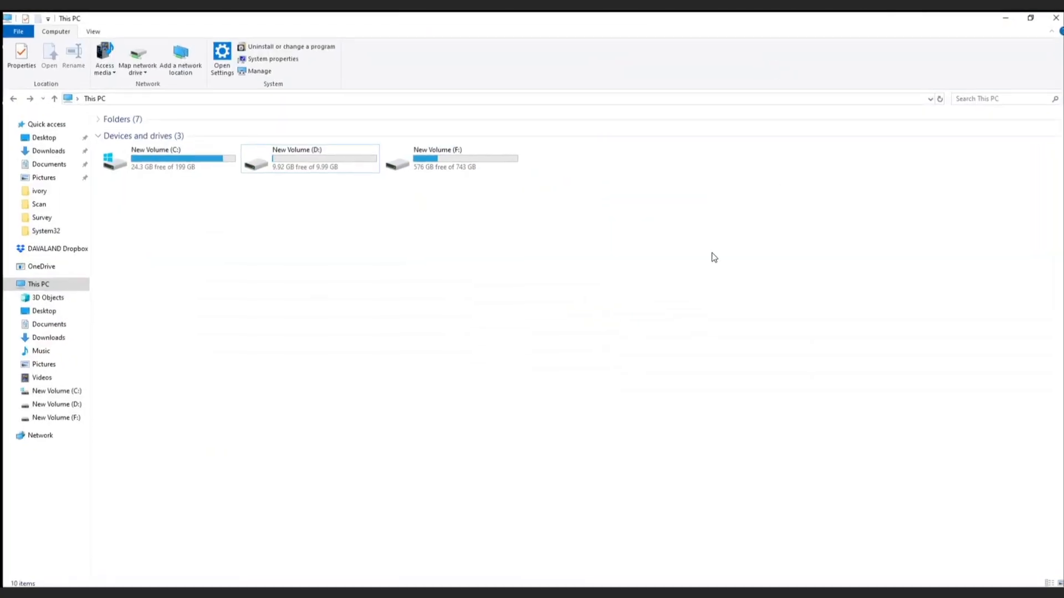
double_click(278, 161)
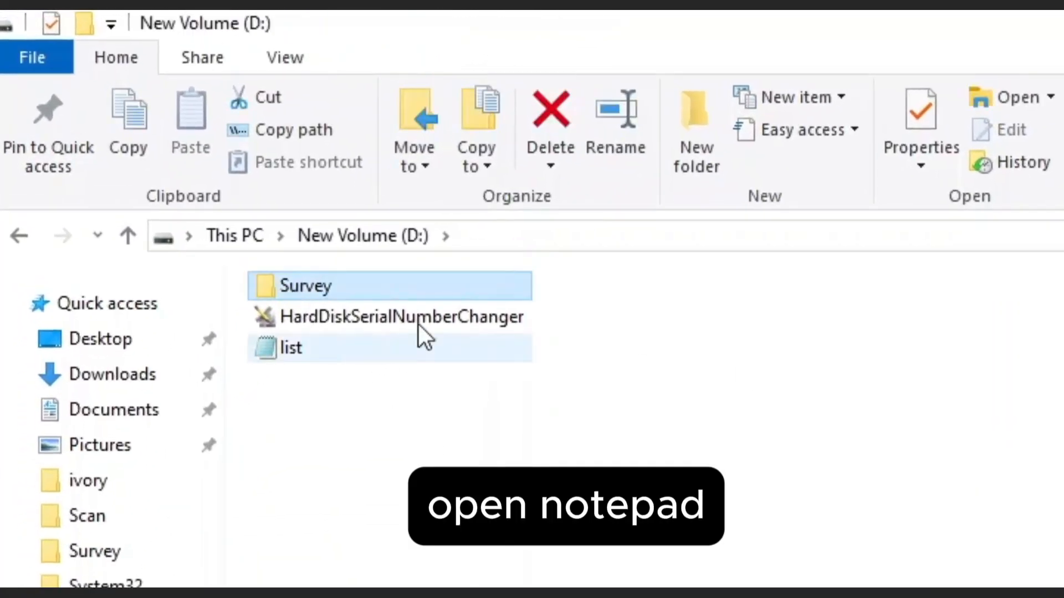
double_click(340, 368)
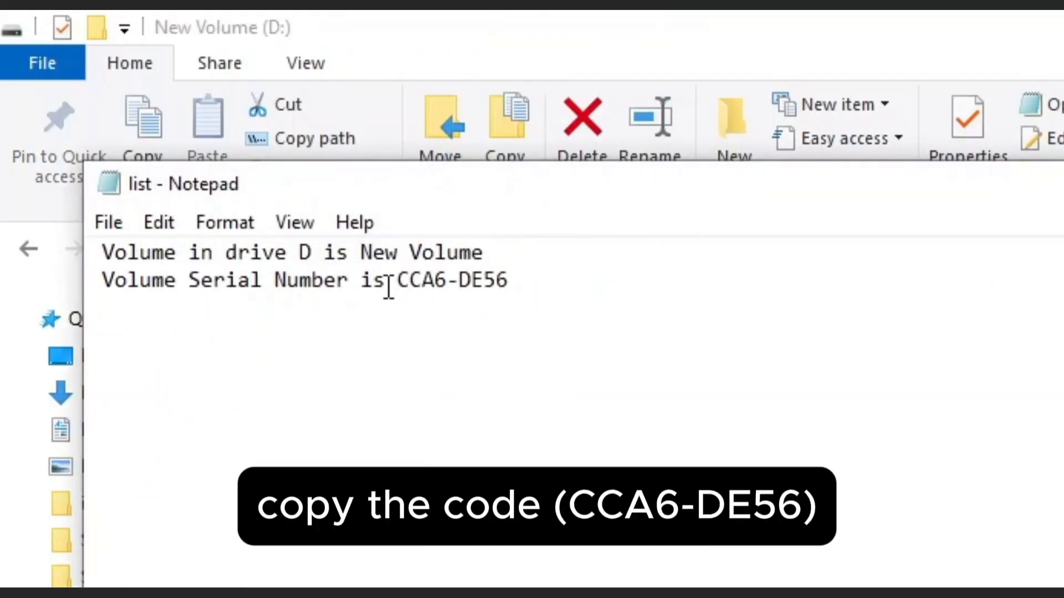
left_click_drag(398, 281, 540, 283)
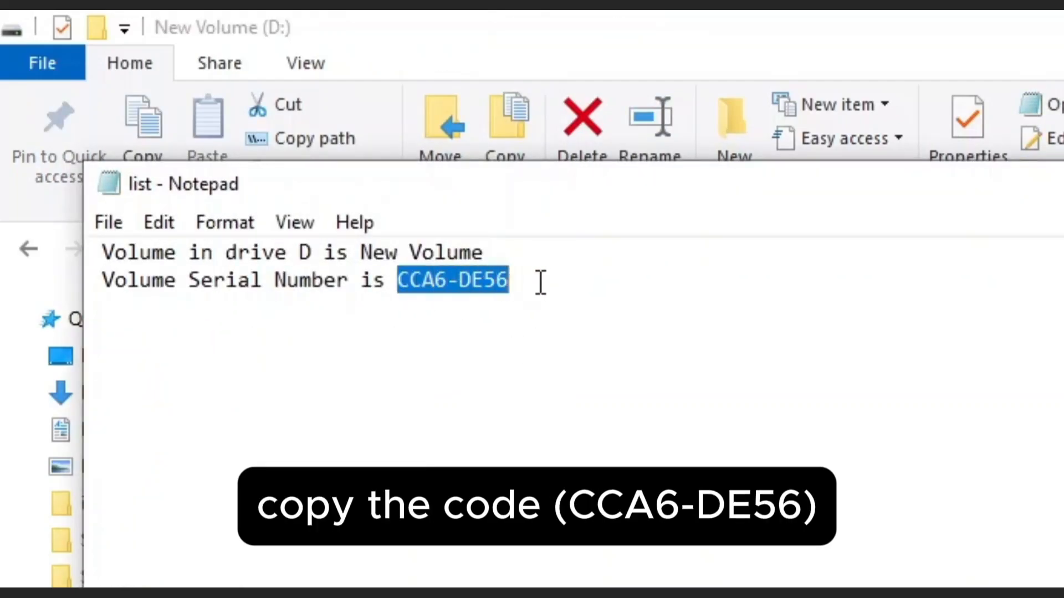
right_click(453, 284)
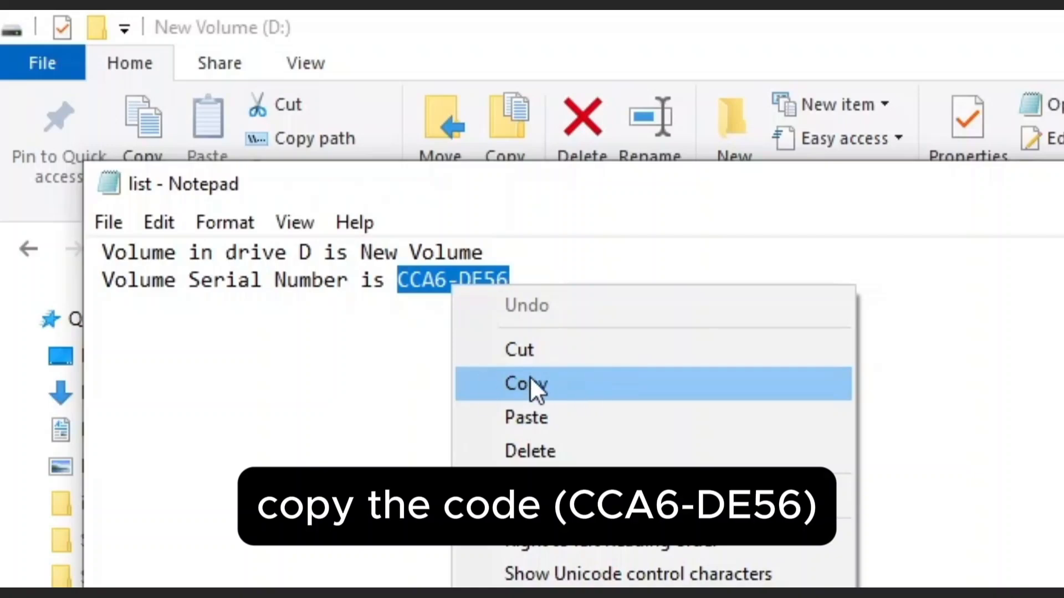
left_click(571, 385)
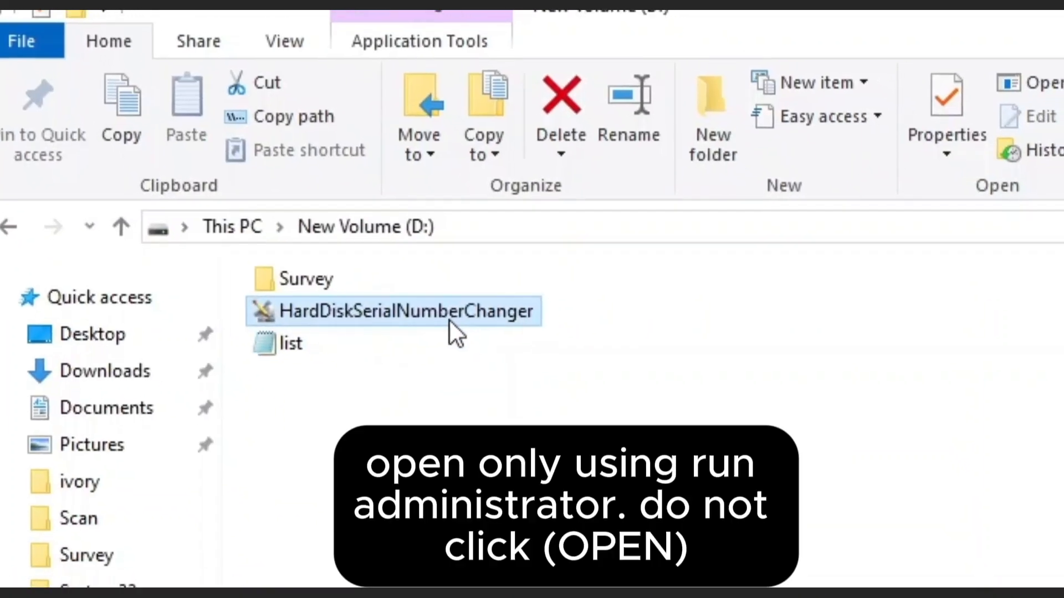
Run Hard Disk Serial Number Changer as administrator and choose disk D in it.
right_click(497, 343)
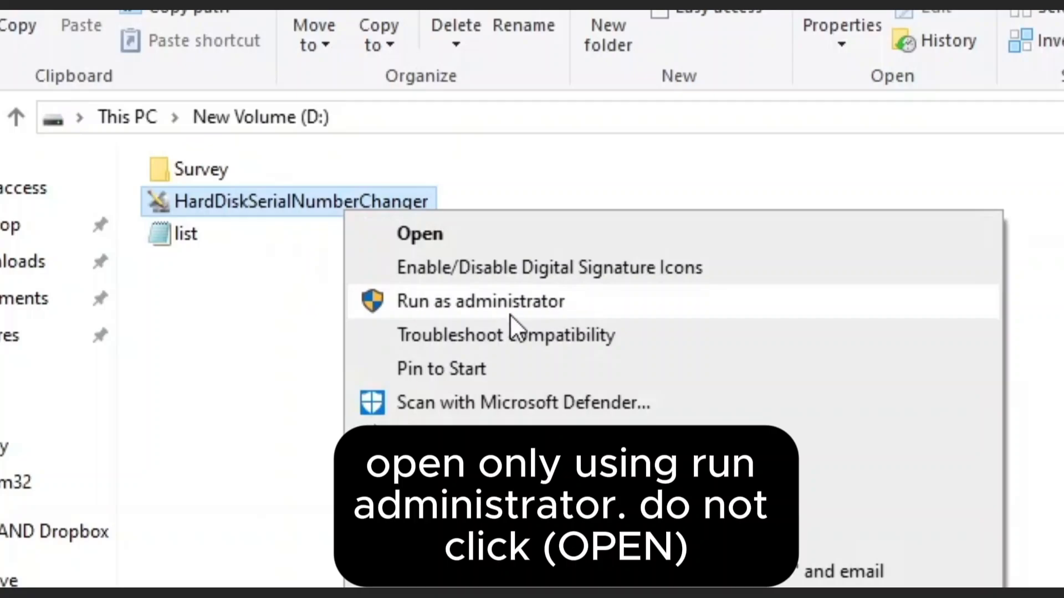
left_click(587, 300)
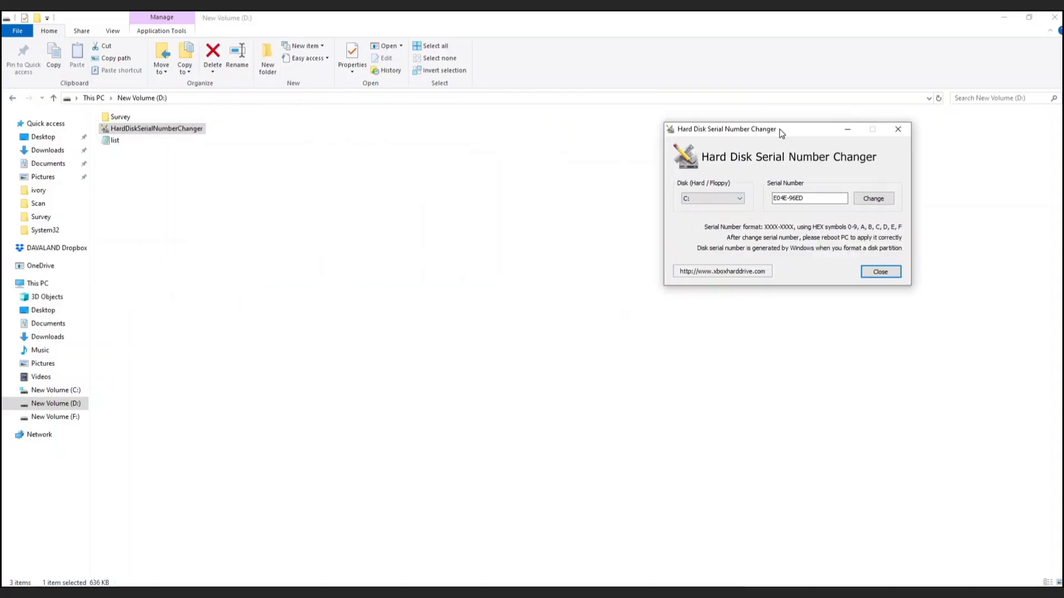
left_click_drag(782, 133, 750, 131)
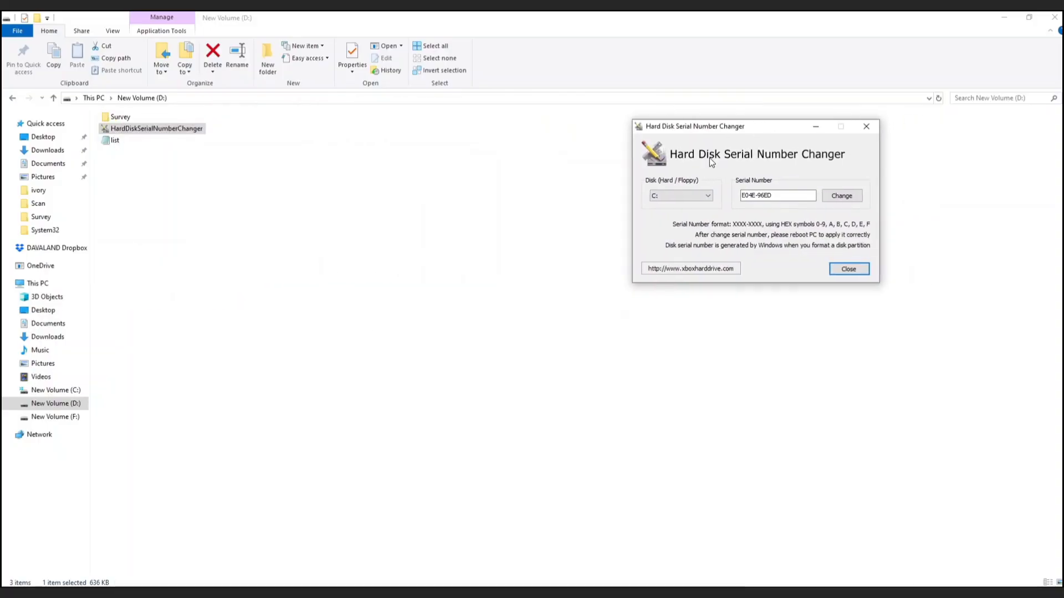
left_click(37, 283)
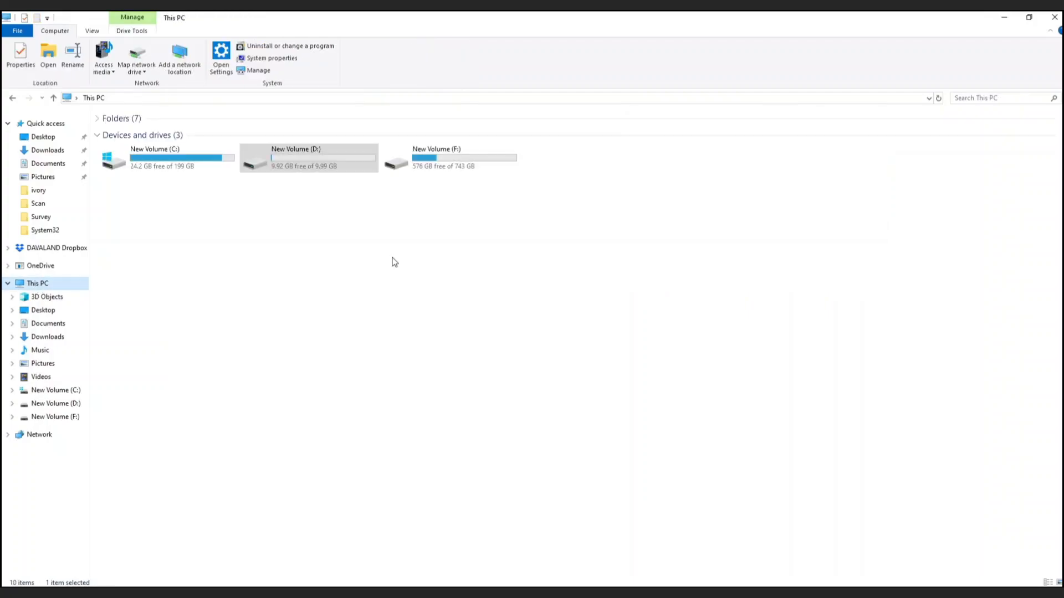
left_click(316, 137)
left_click(314, 150)
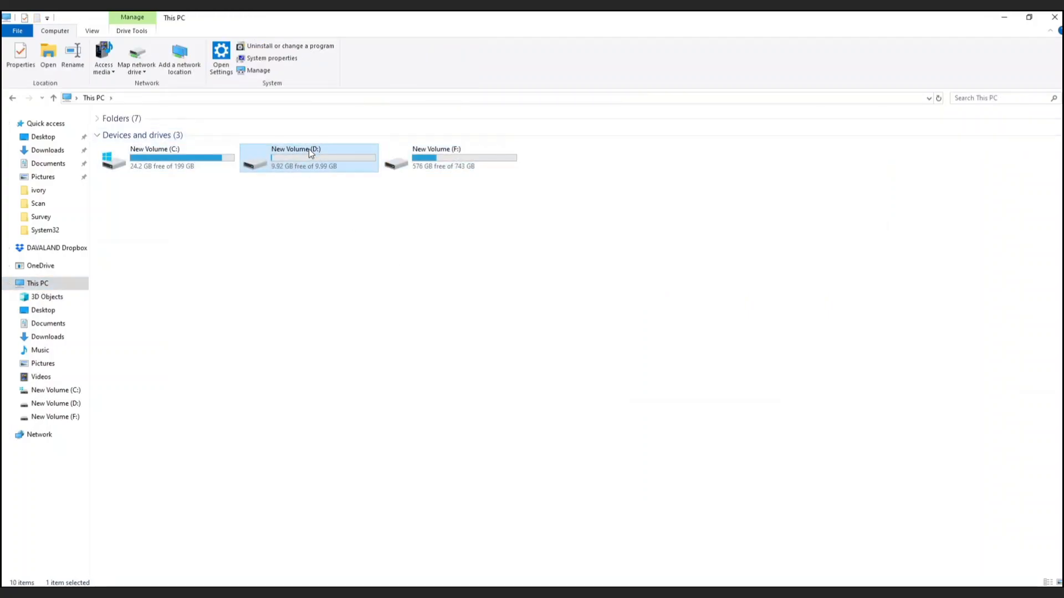
left_click(604, 594)
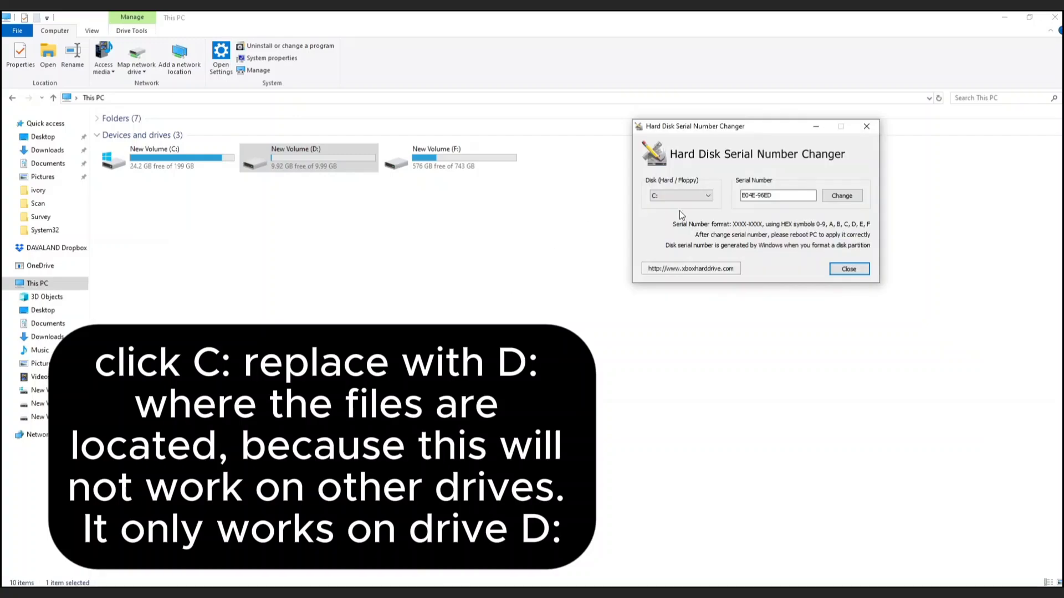
left_click(670, 196)
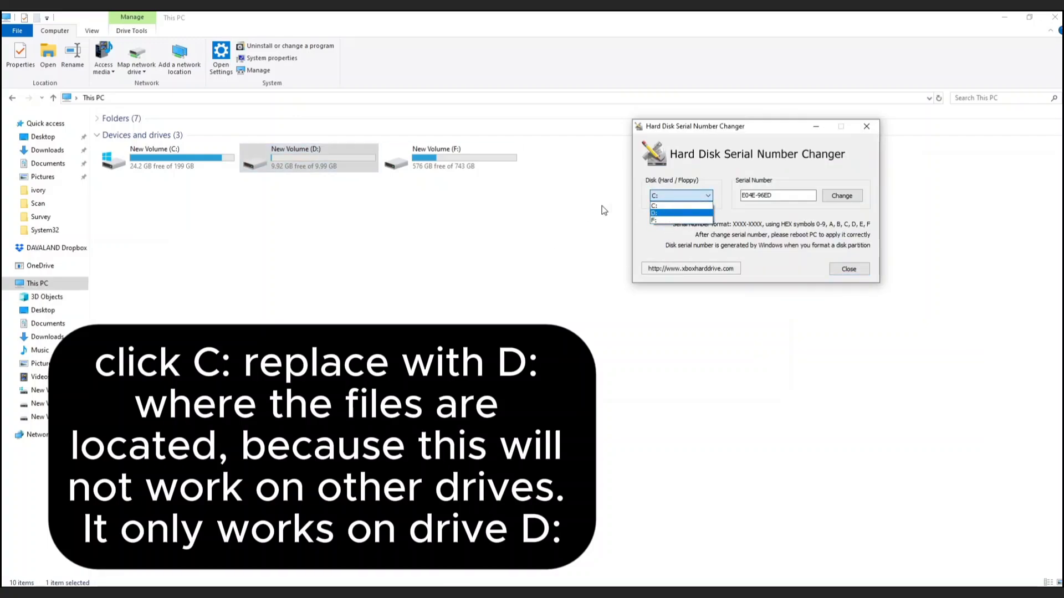
left_click(674, 215)
left_click_drag(741, 196, 778, 195)
key("ctrl+v")
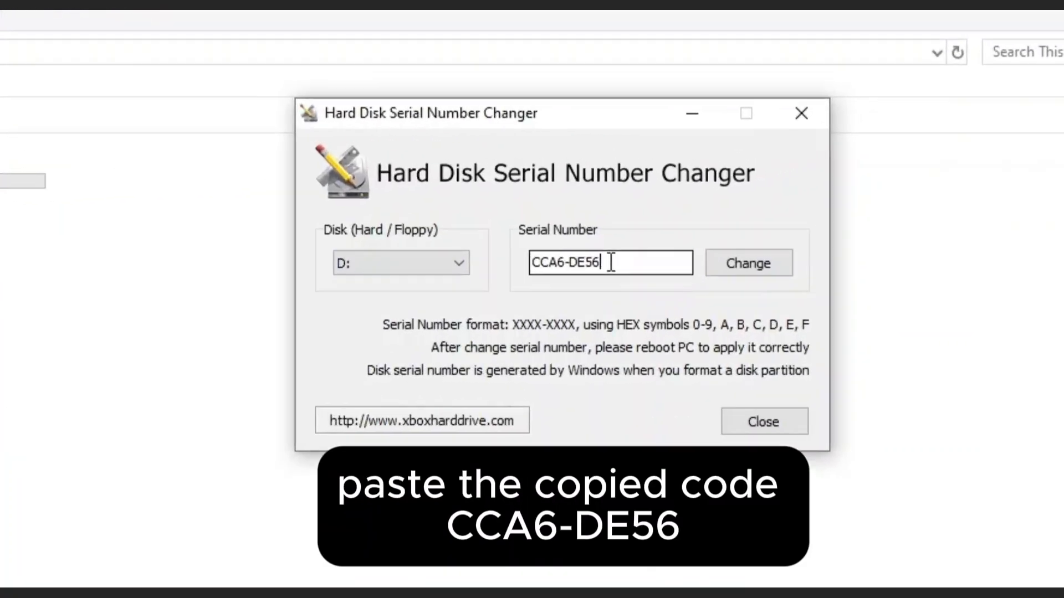
left_click_drag(624, 264, 521, 263)
right_click(569, 268)
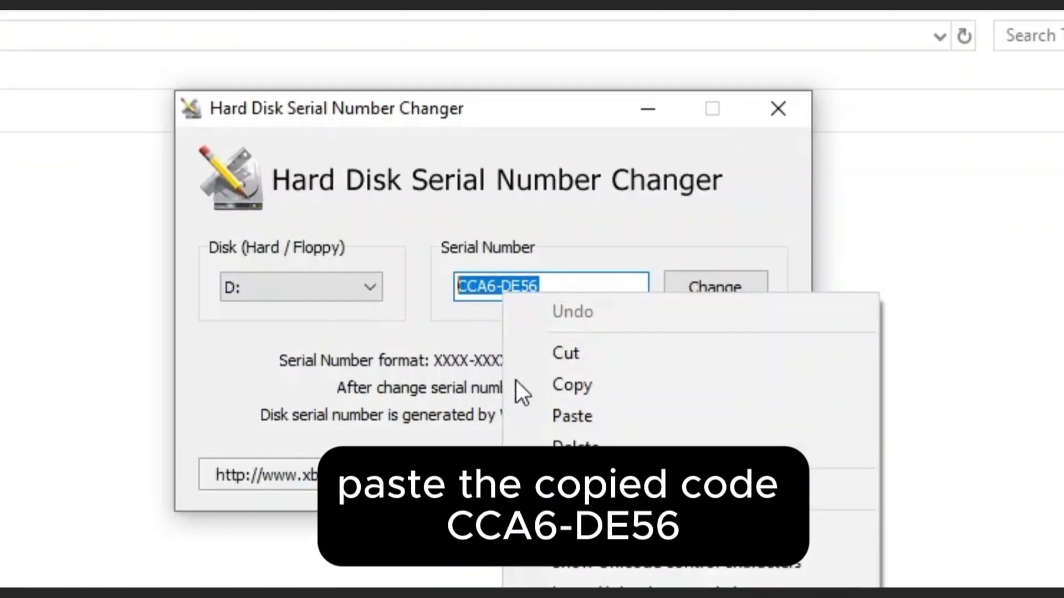
left_click(583, 415)
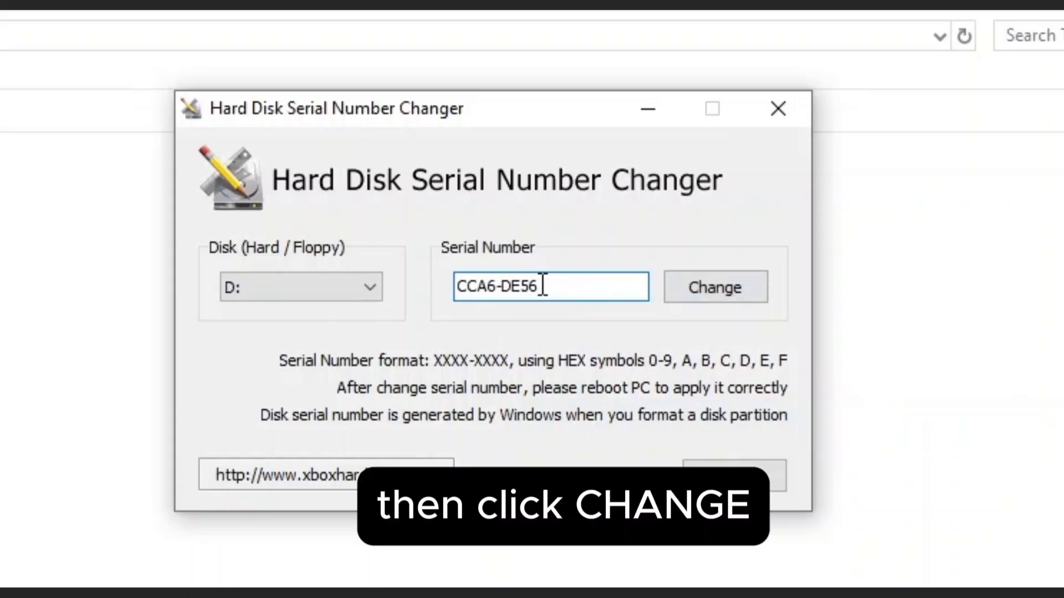
left_click(723, 287)
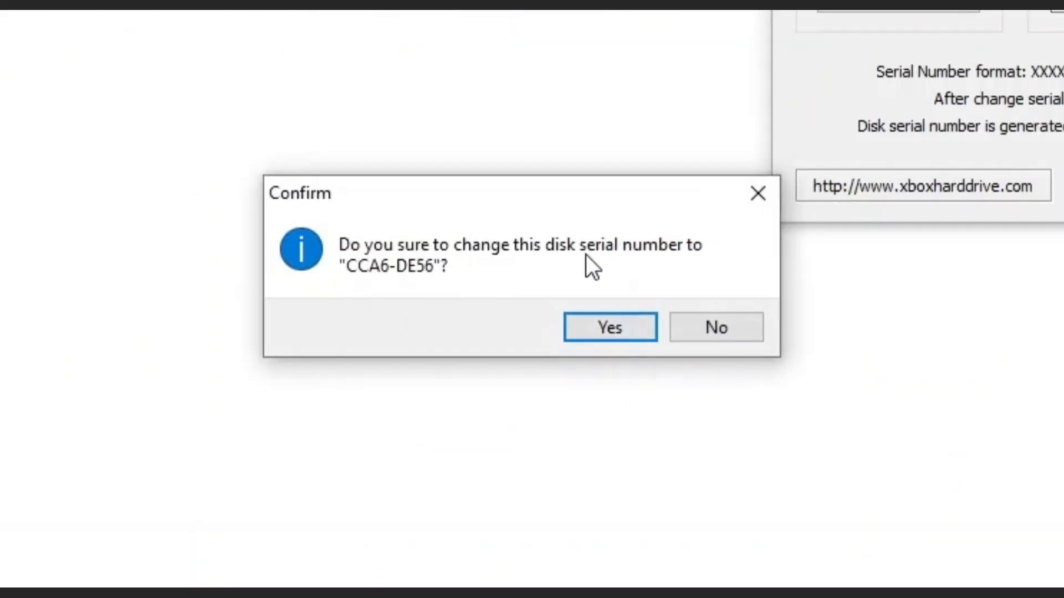
left_click(592, 327)
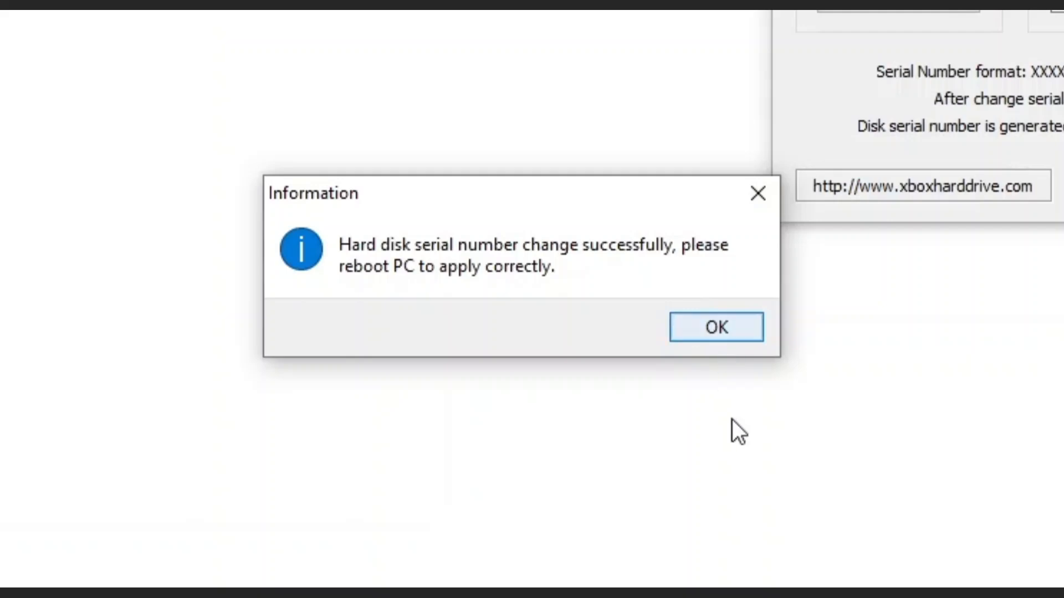
left_click(746, 340)
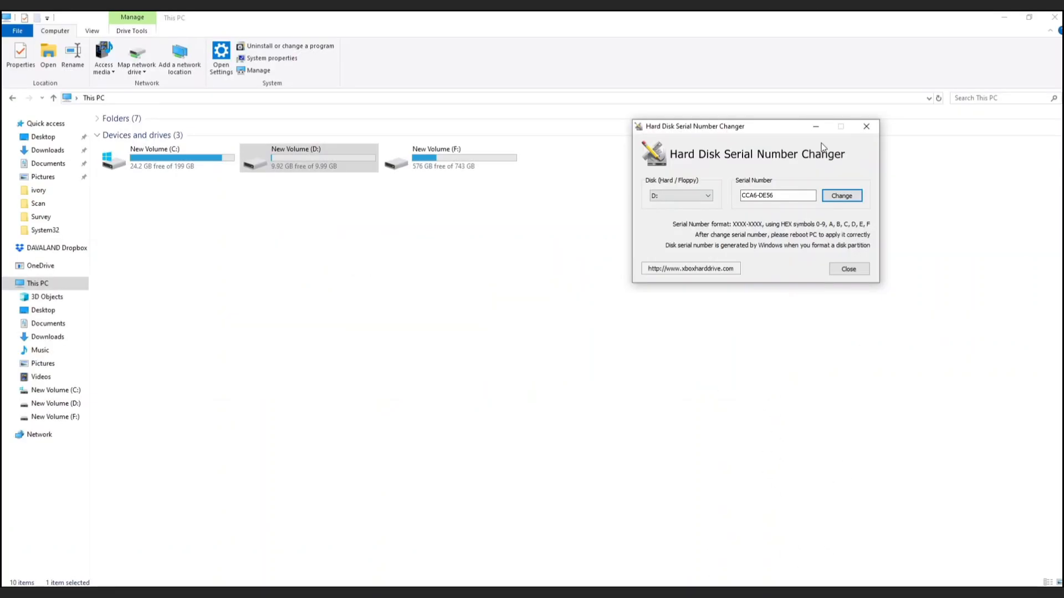
Close the serial changer, restart Windows, and refresh the desktop after rebooting.
left_click(868, 128)
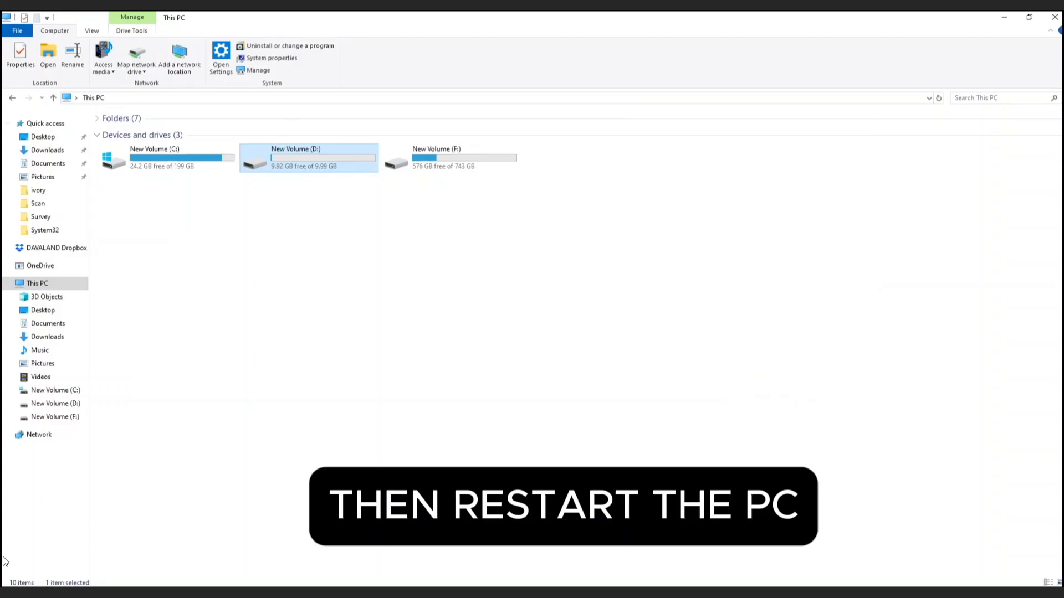
key("super")
left_click(16, 576)
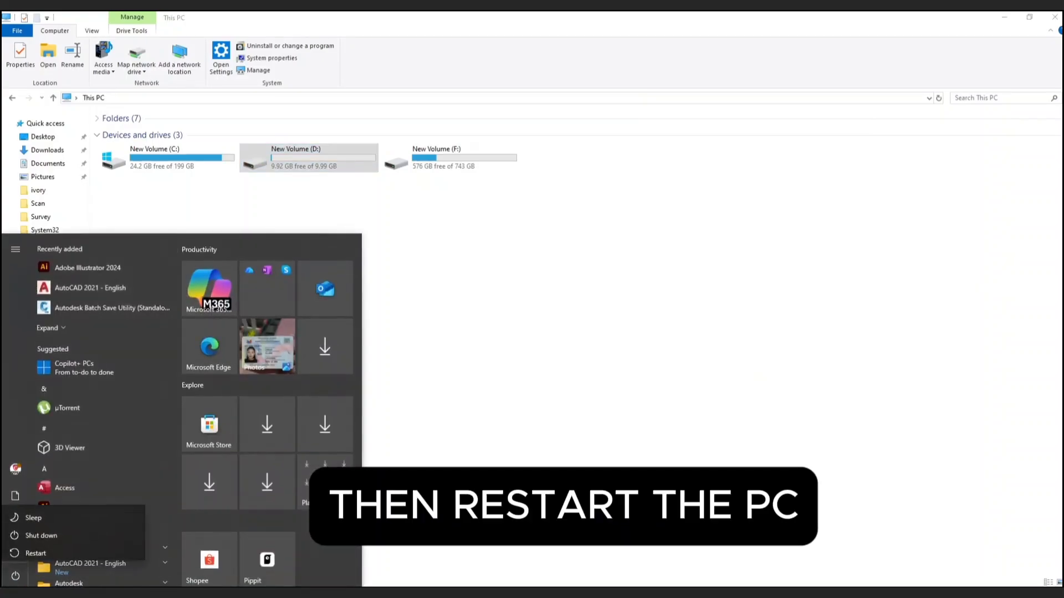
left_click(39, 549)
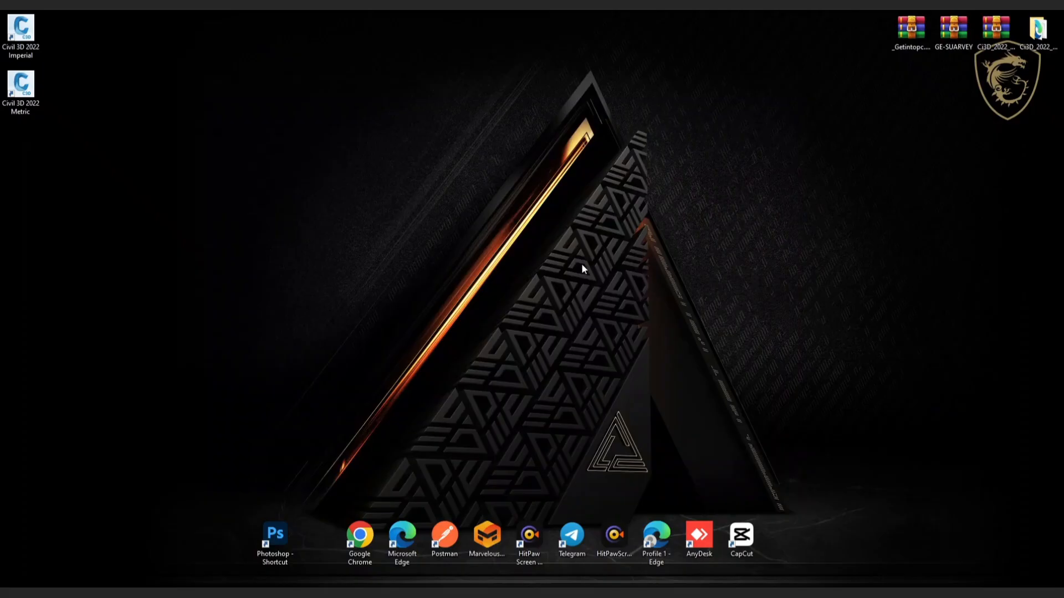
right_click(348, 149)
left_click(374, 178)
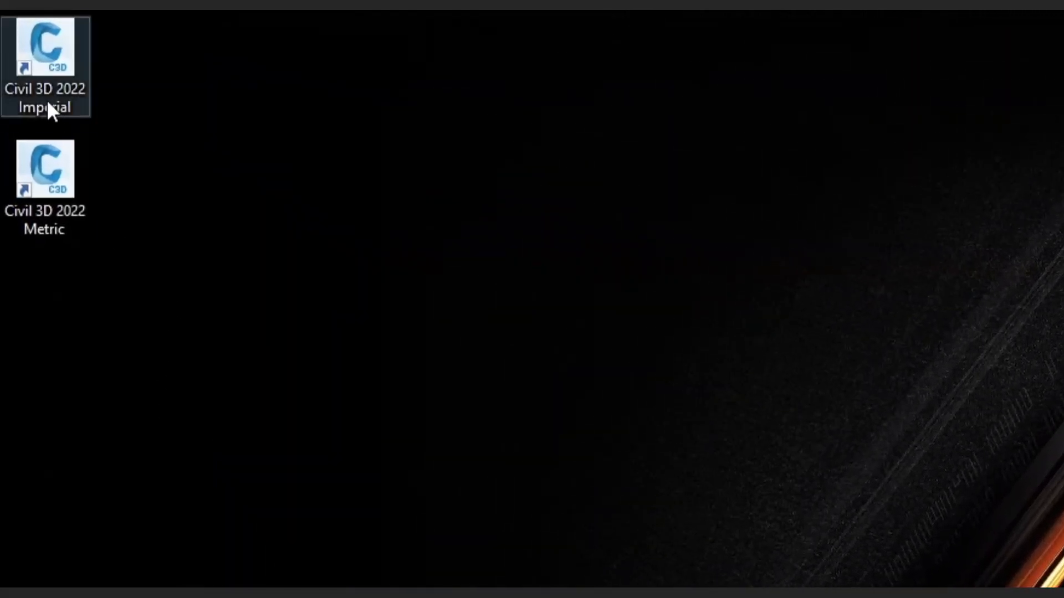
Launch Civil 3D 2022 Metric and enter try, which starts PROJECTGEOMETRY; cancel it.
double_click(62, 185)
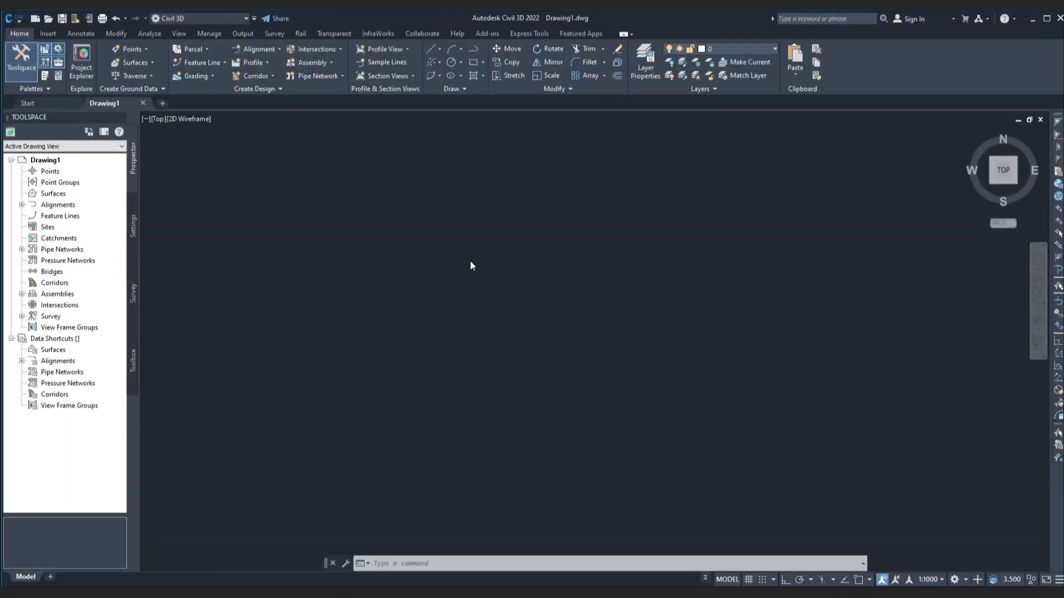
left_click(458, 562)
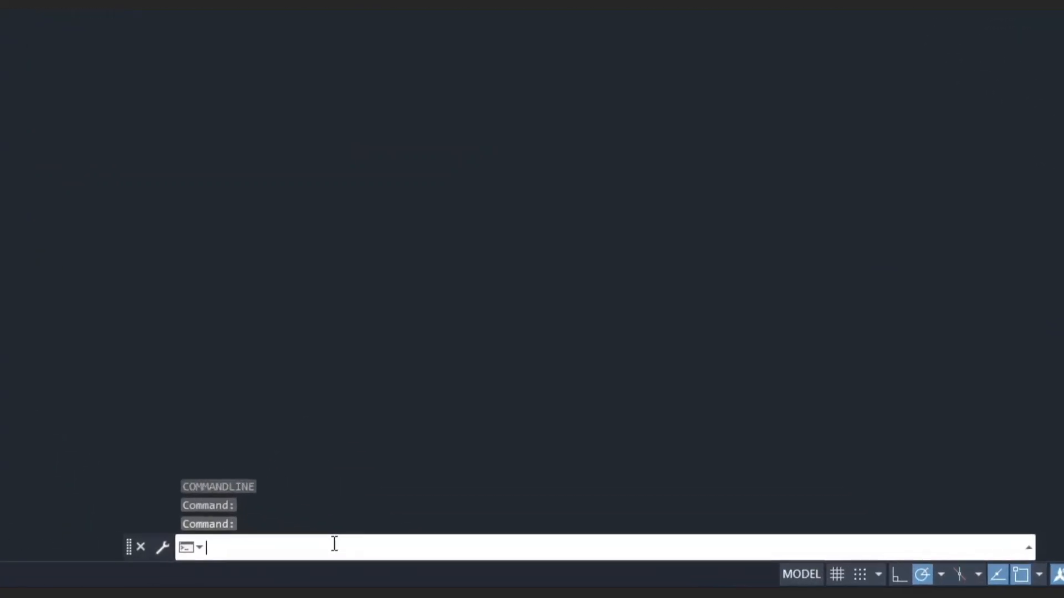
type("try")
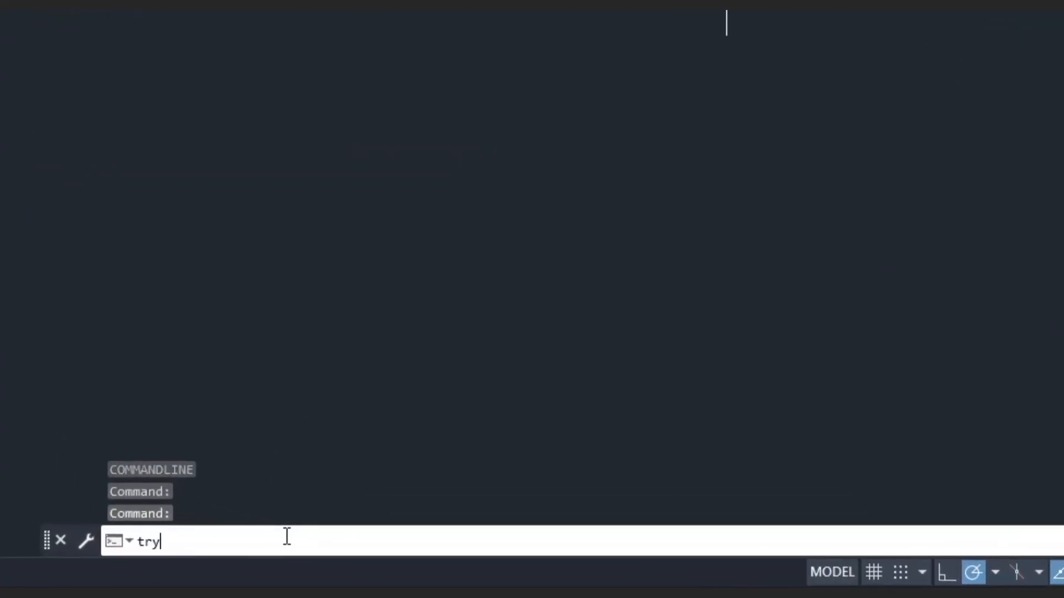
key("Return")
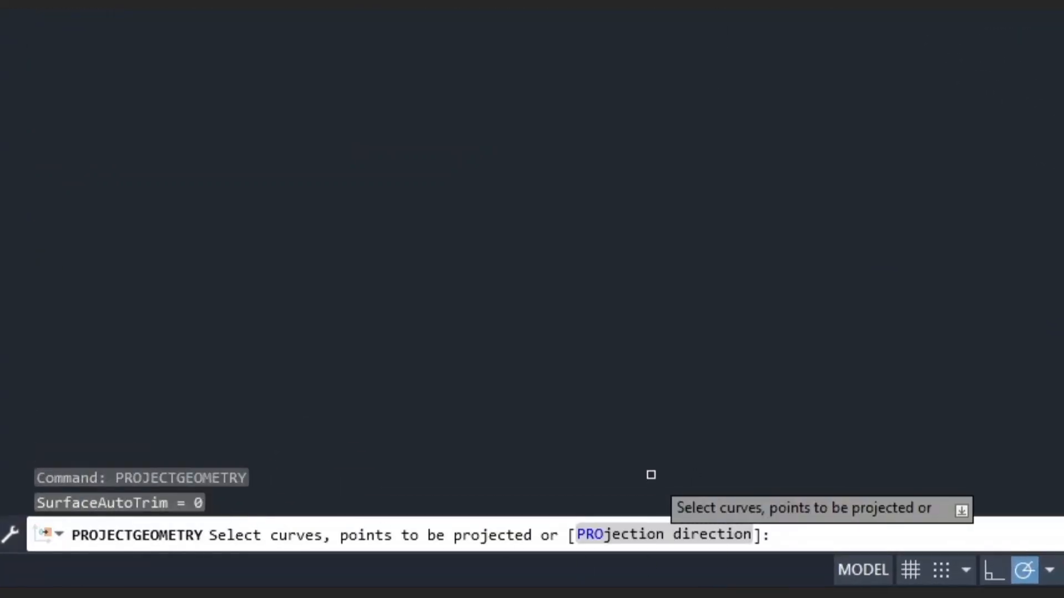
key("Escape")
Rerun PROJECTGEOMETRY, window-select the empty drawing, find nothing, and cancel.
left_click(224, 538)
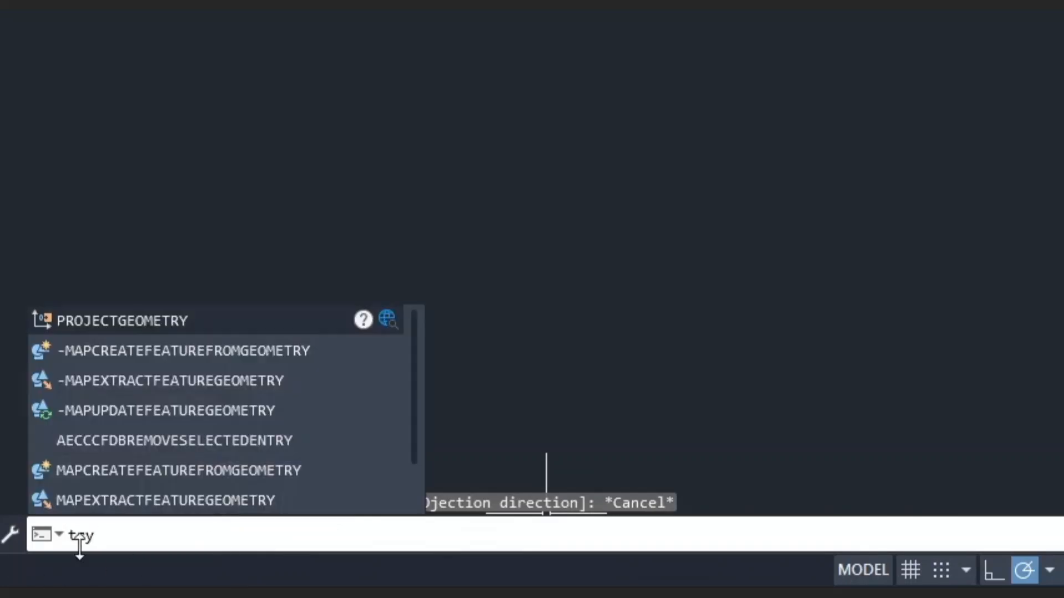
mouse_move(107, 544)
left_mouse_down()
mouse_move(60, 539)
mouse_move(92, 534)
left_mouse_up()
key("Return")
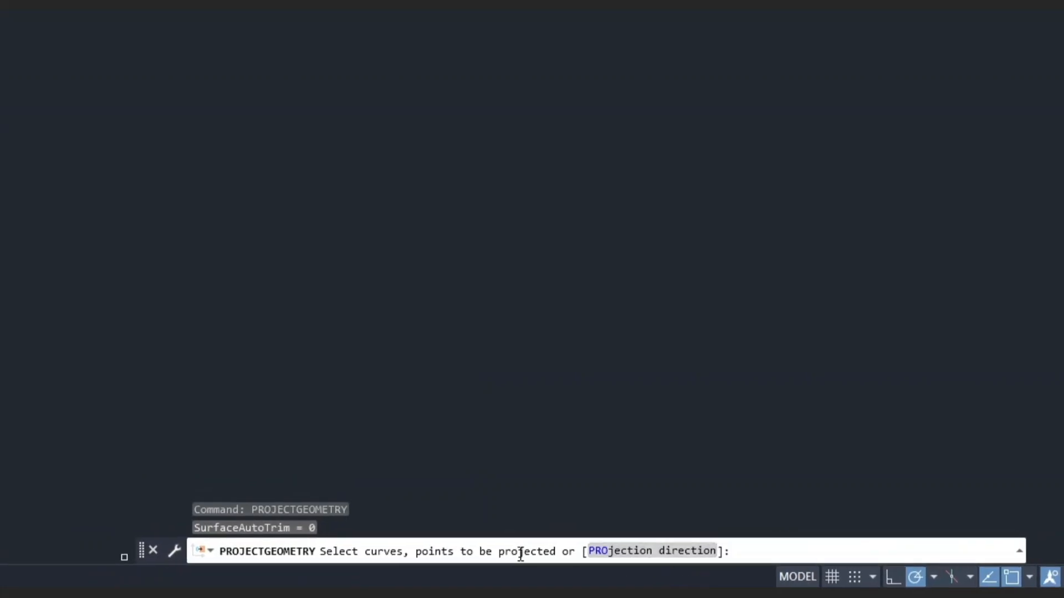
left_click(305, 334)
left_click(370, 458)
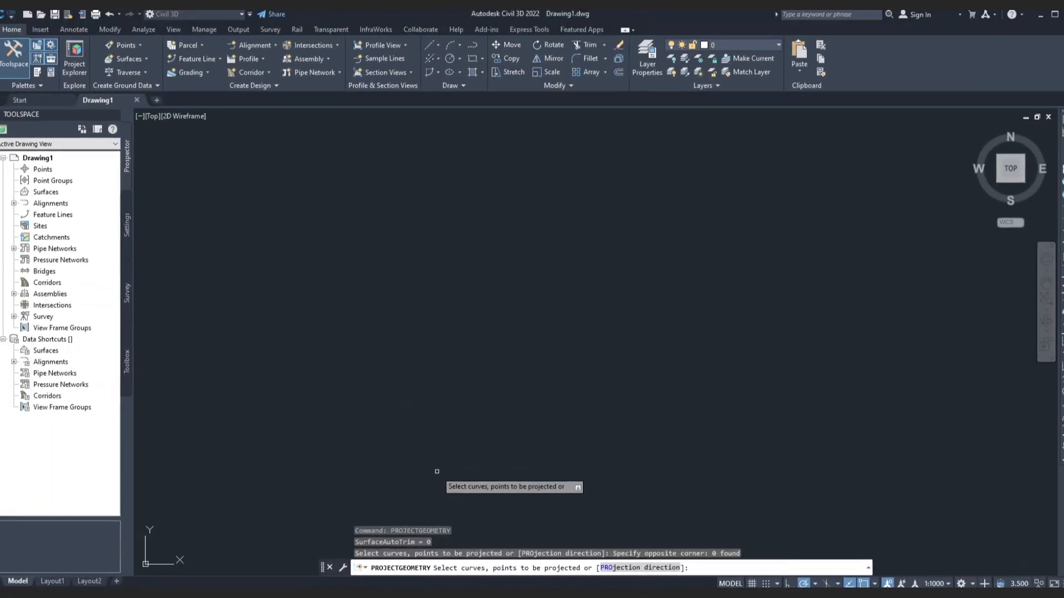
key("Escape")
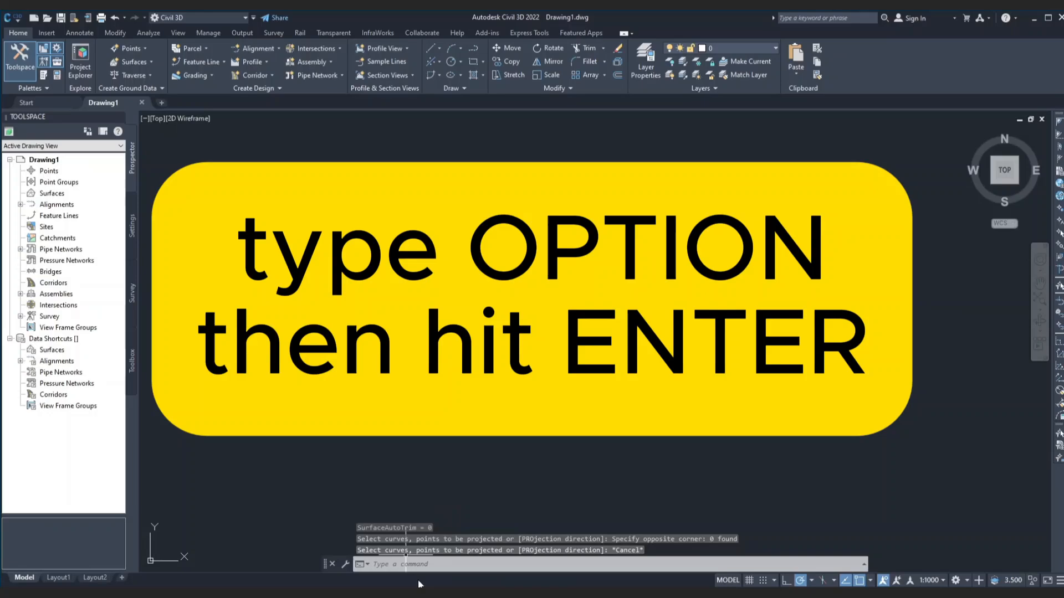
Open Options and add a new empty entry under Support File Search Path.
left_click(412, 567)
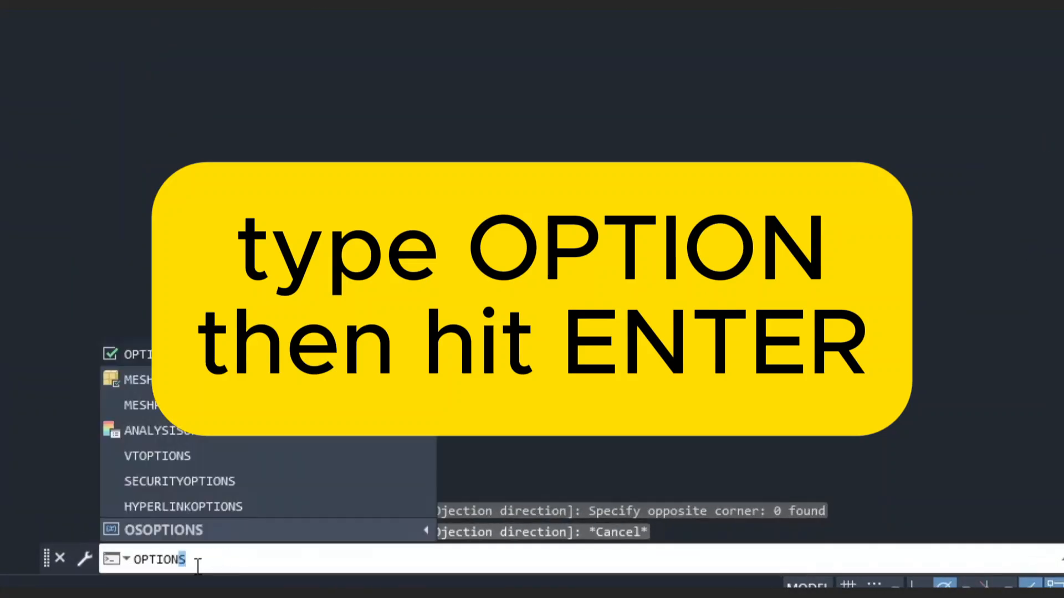
key("Return")
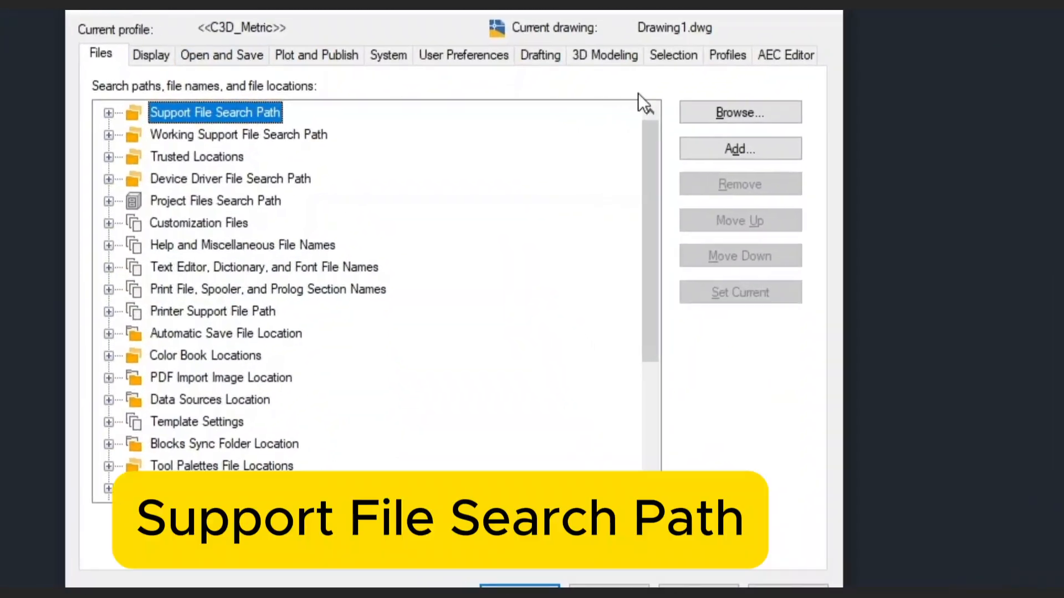
left_click(109, 113)
scroll(392, 218, "down", 1)
scroll(391, 219, "down", 4)
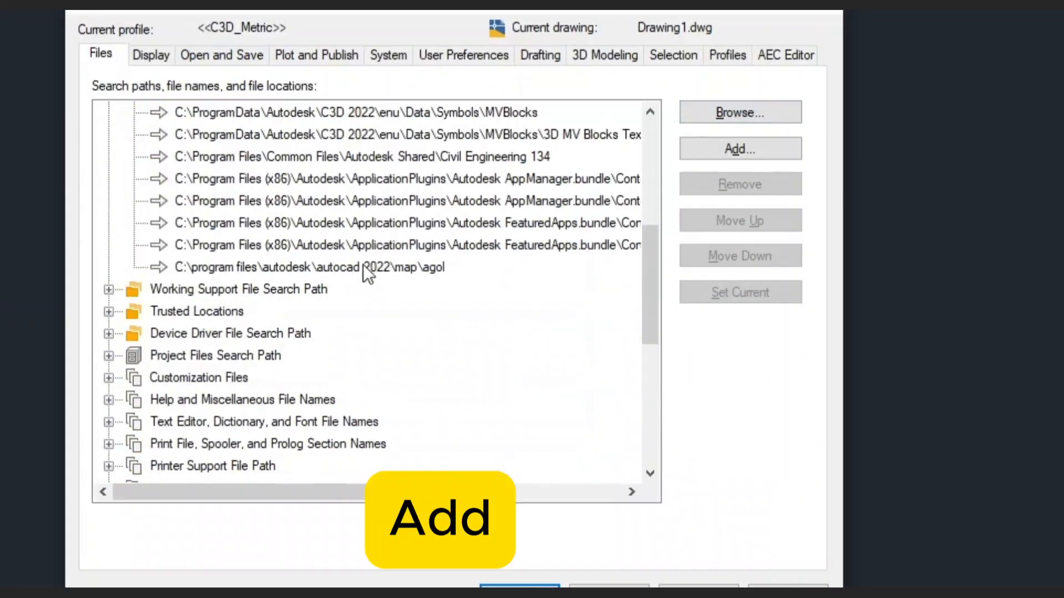
left_click(737, 151)
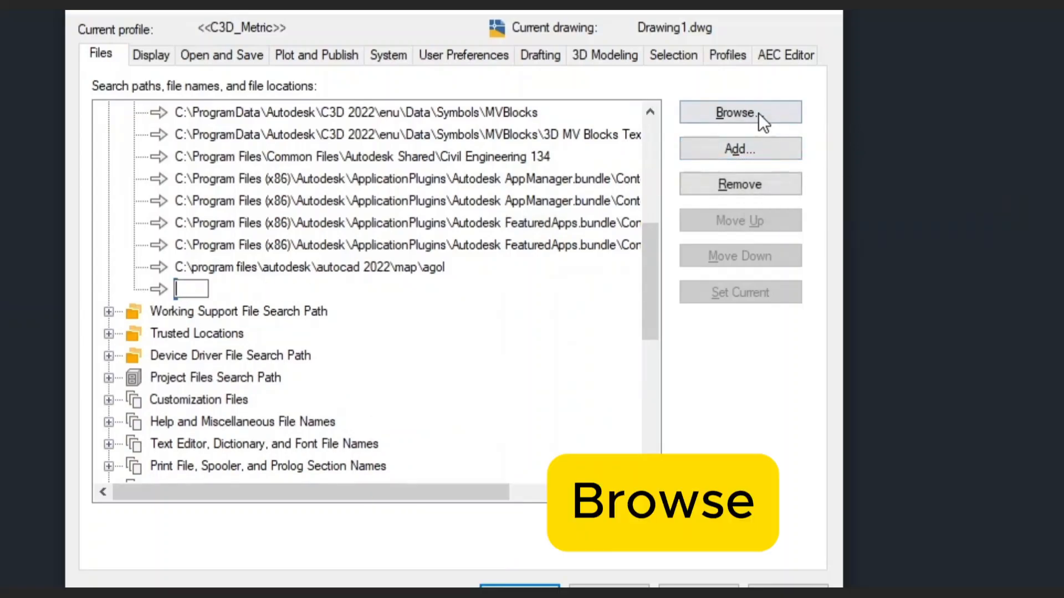
Browse to D:\Survey and set it as the new support path.
left_click(737, 112)
left_click(358, 71)
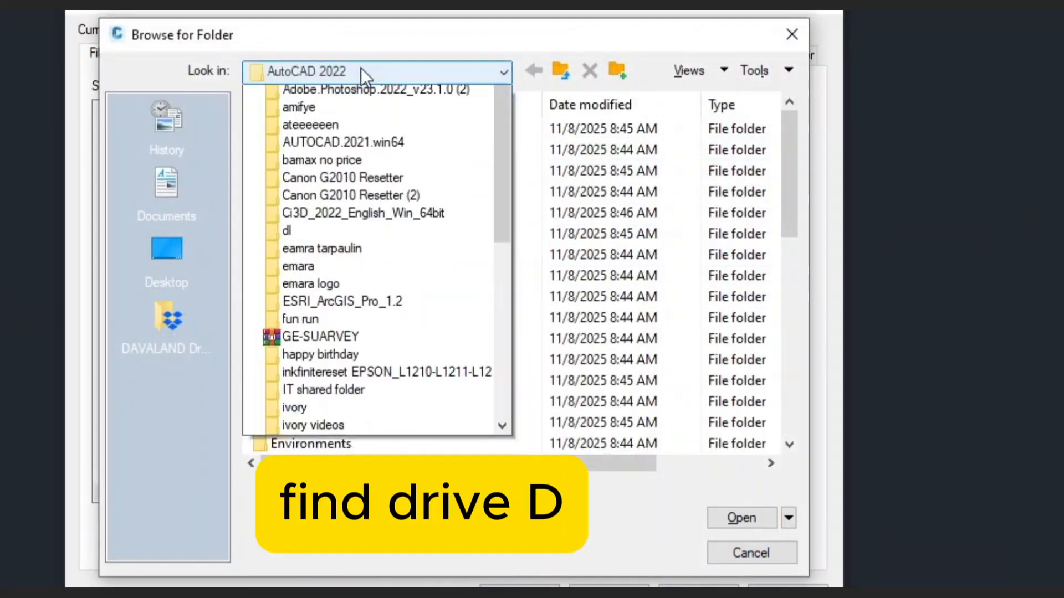
left_click(363, 112)
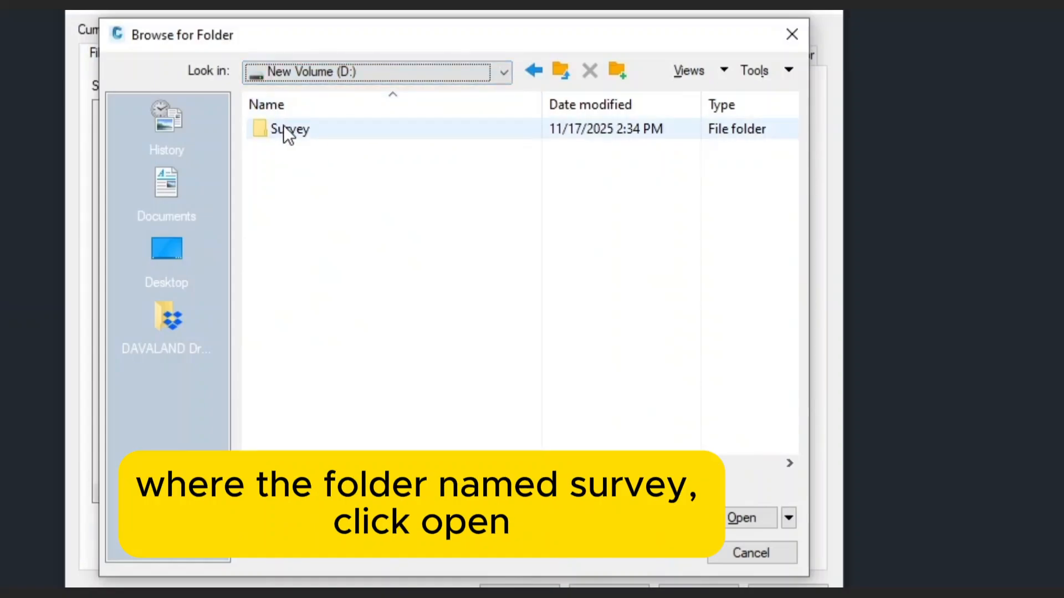
left_click(501, 76)
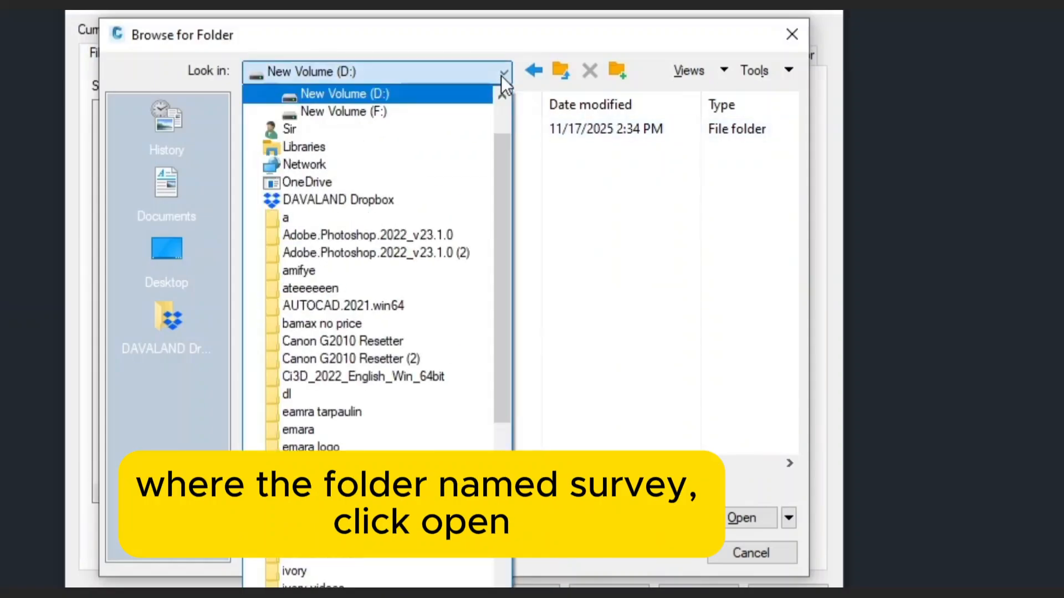
left_click(502, 73)
left_click(506, 72)
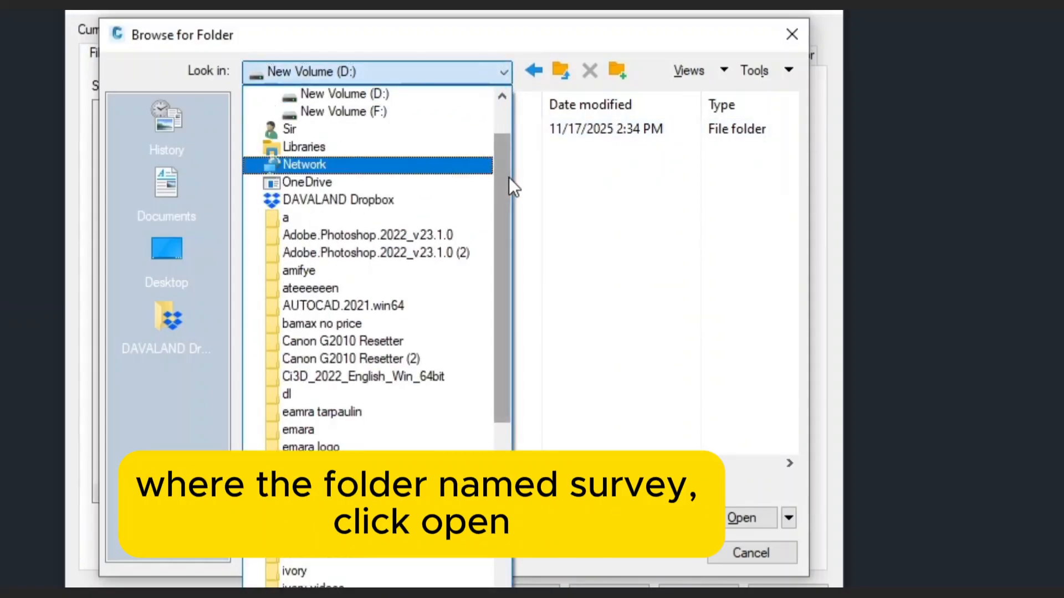
scroll(509, 177, "up", 1)
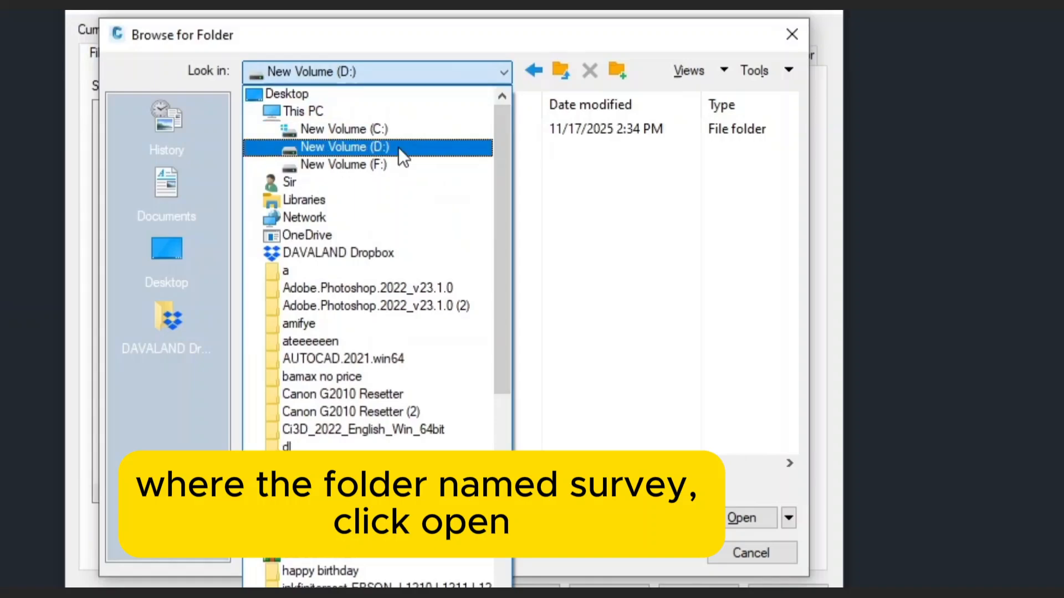
left_click(366, 149)
left_click(294, 131)
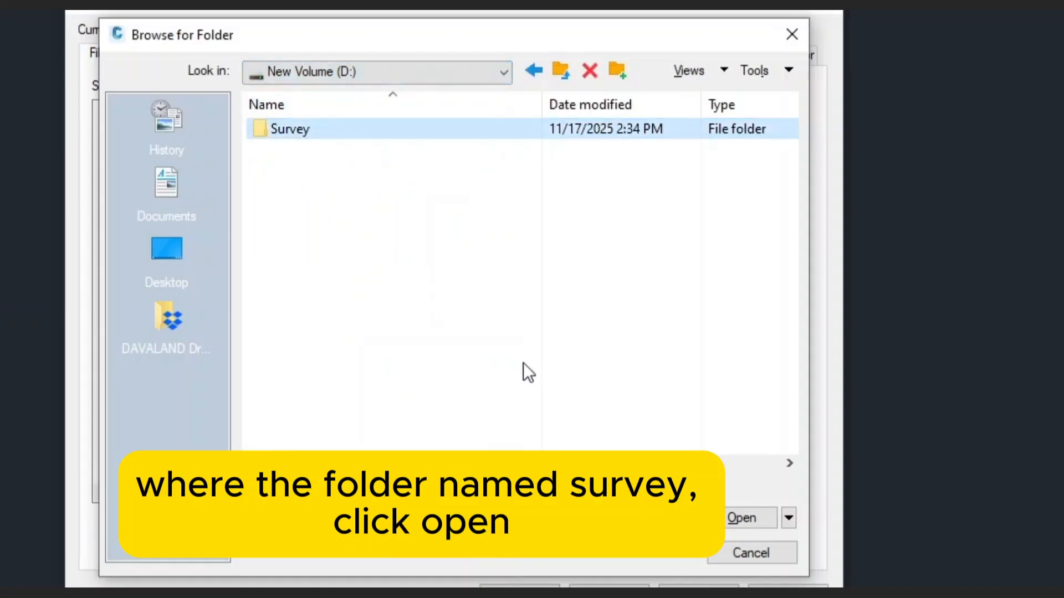
left_click(740, 521)
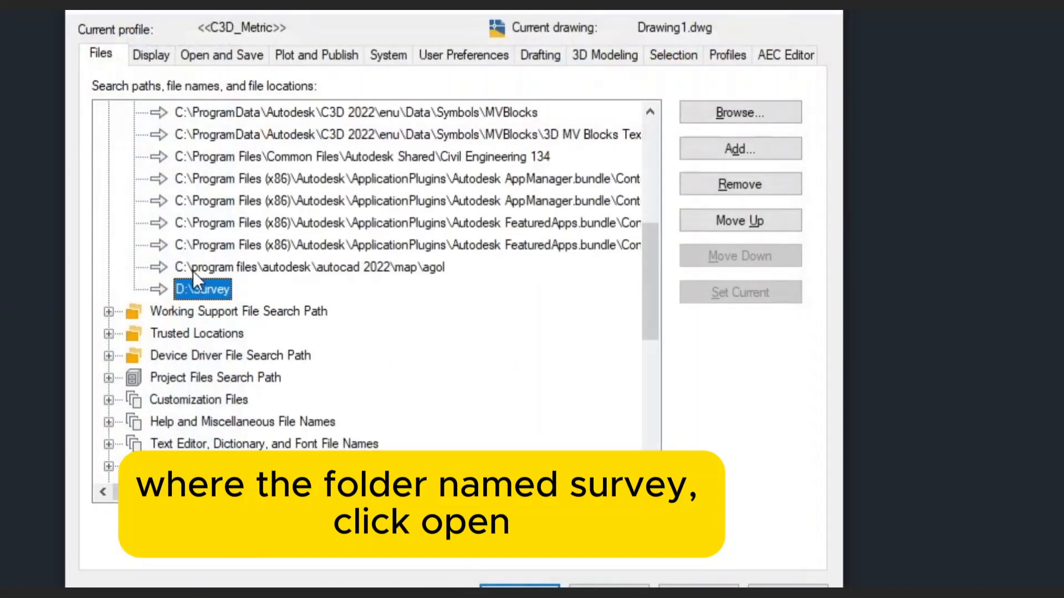
Add D:\Survey under Trusted Locations, accept the security warning, and apply the options.
left_click(114, 334)
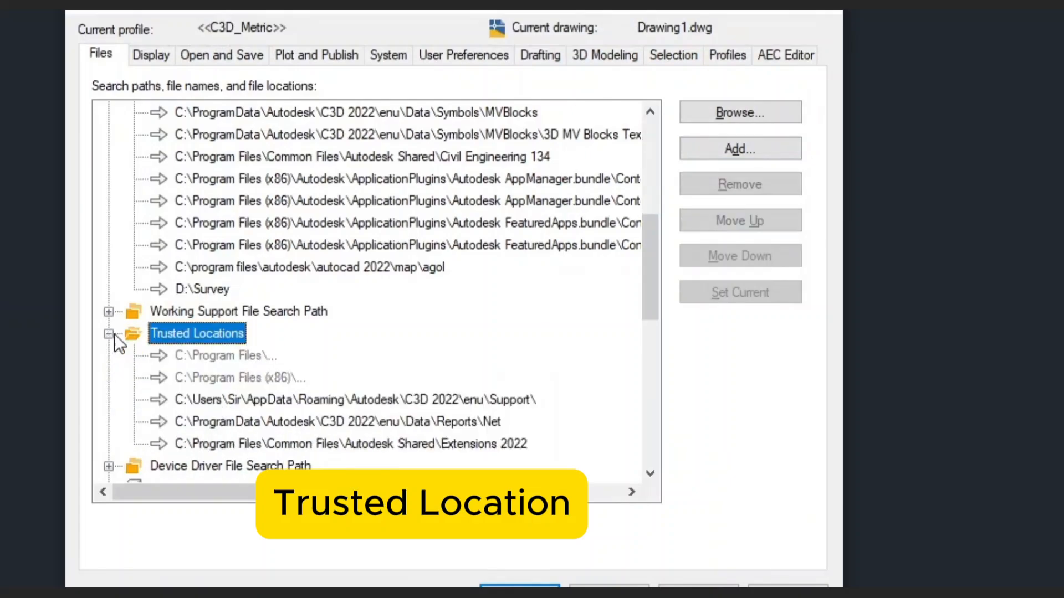
scroll(222, 387, "down", 2)
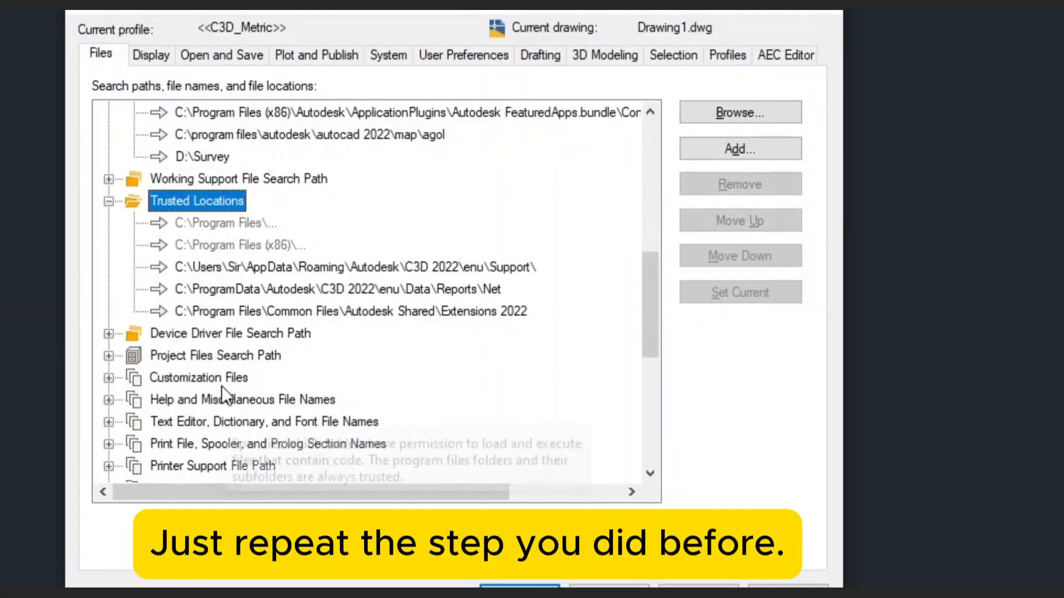
left_click(755, 144)
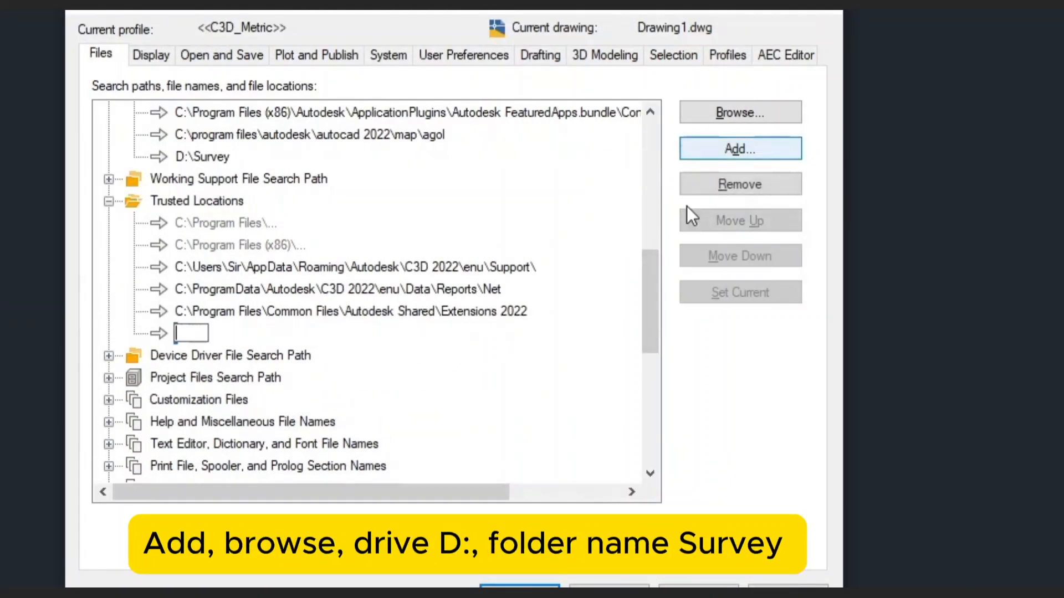
left_click(739, 108)
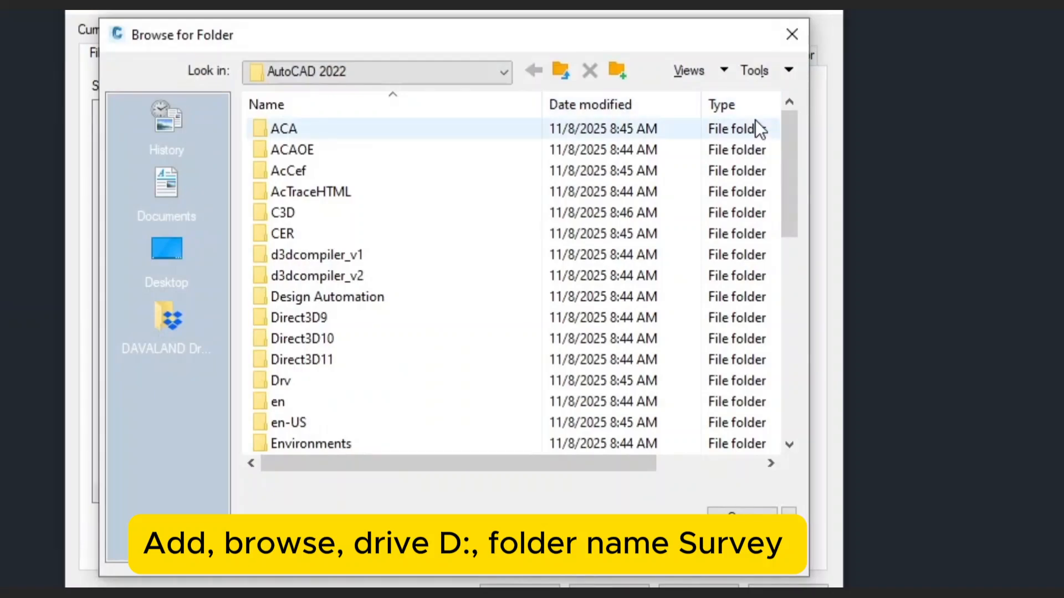
left_click(432, 76)
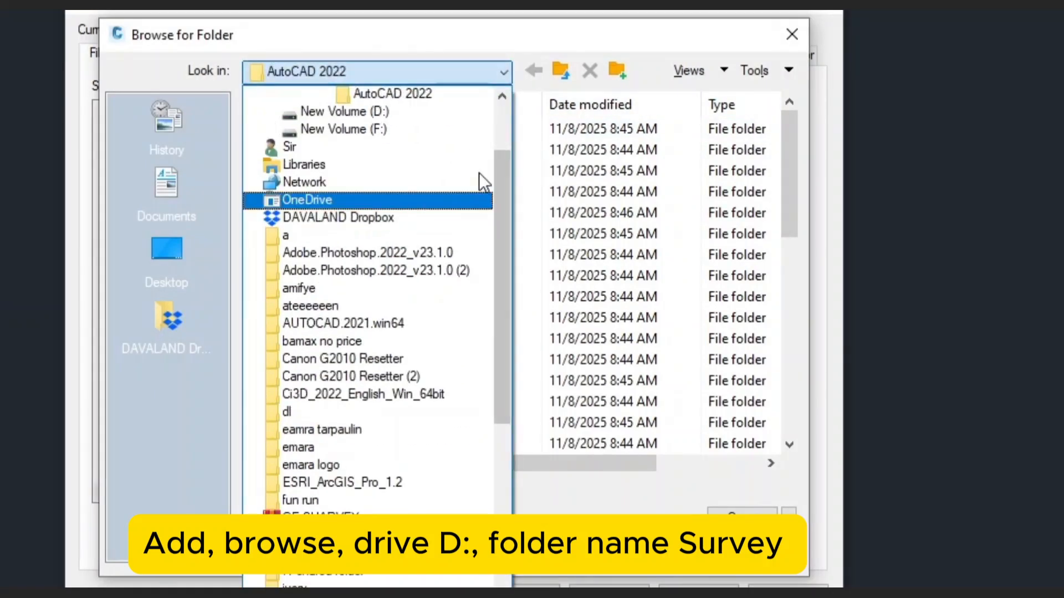
left_click(437, 117)
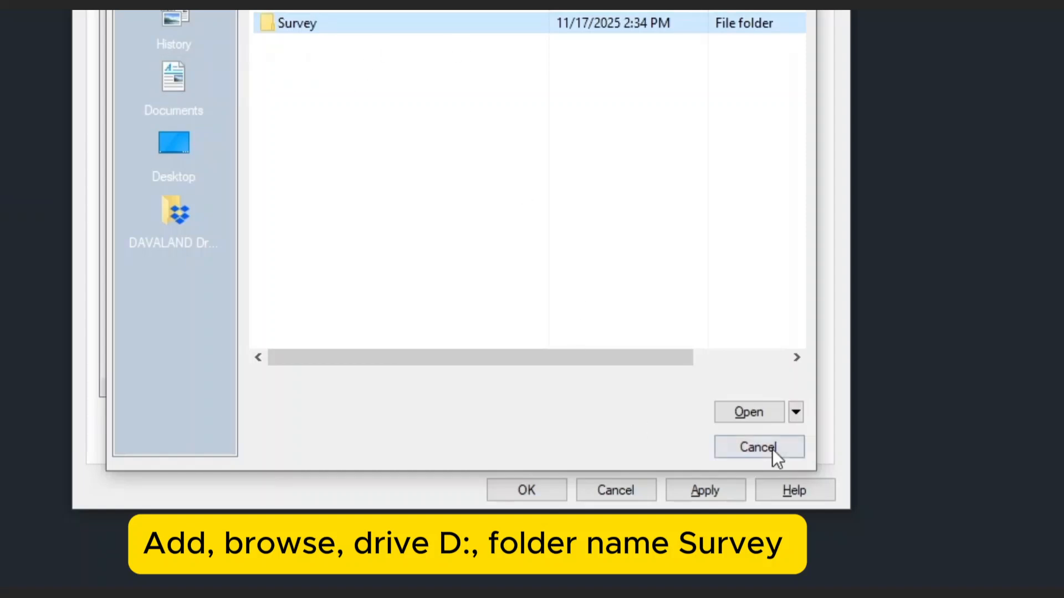
left_click(764, 415)
left_click(485, 233)
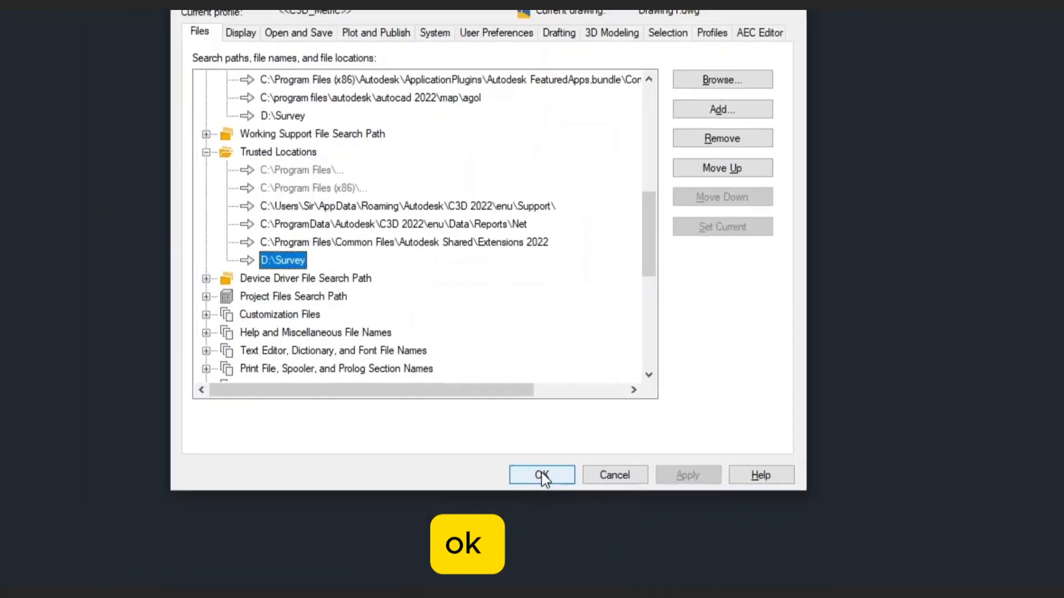
left_click(525, 490)
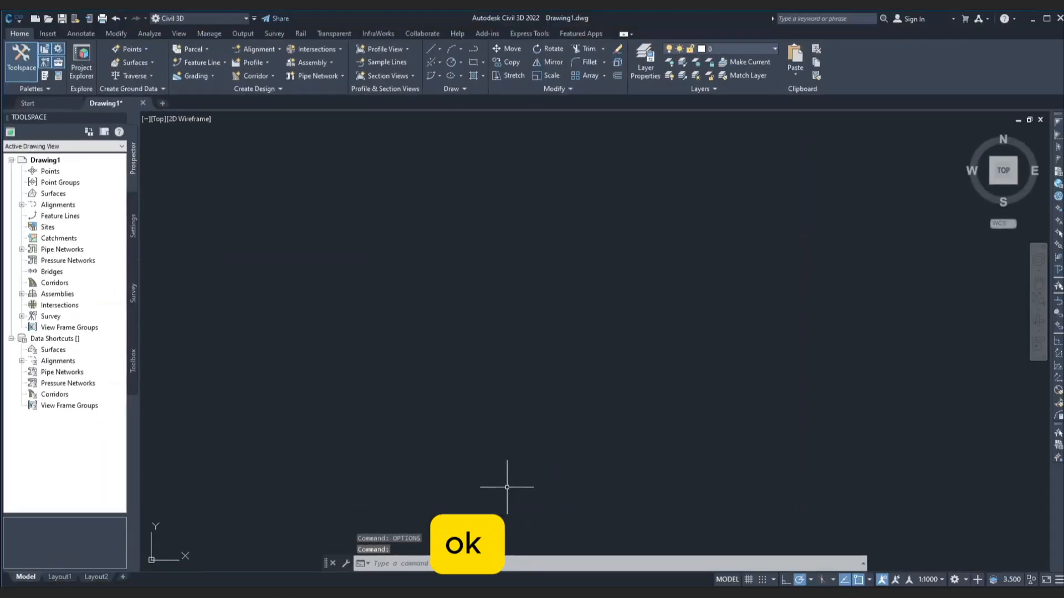
Close Civil 3D without saving, relaunch 2022 Metric, and run CUI.
left_click(1060, 19)
left_click(547, 330)
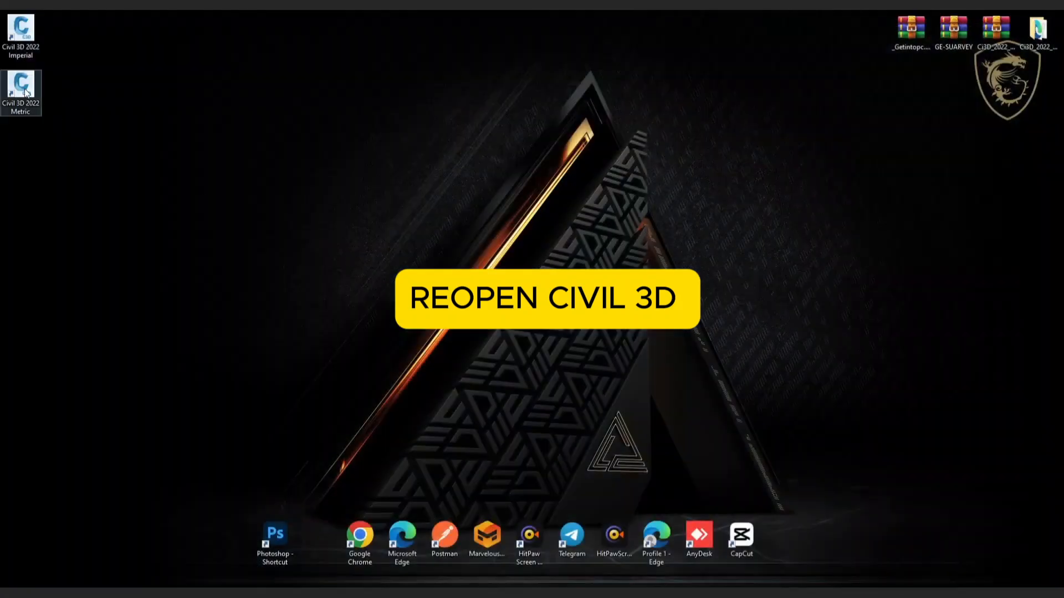
double_click(21, 86)
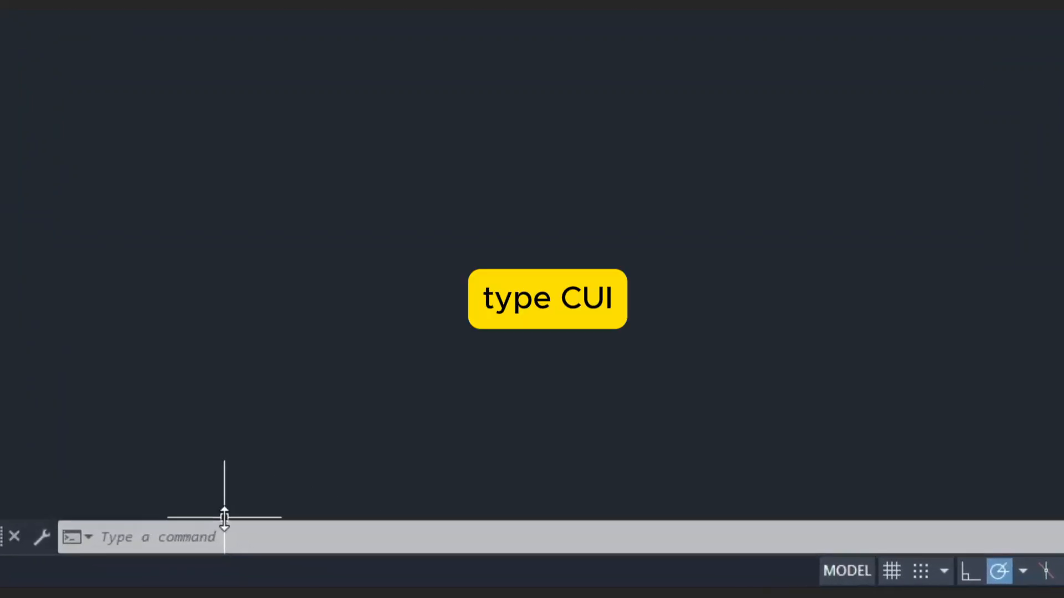
type("cui")
key("Return")
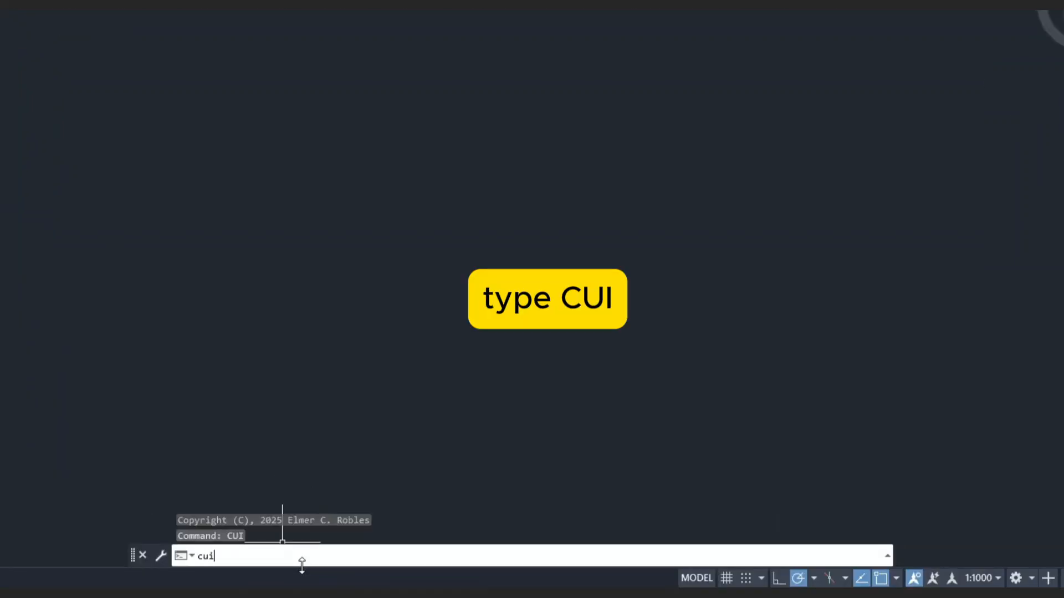
key("Return")
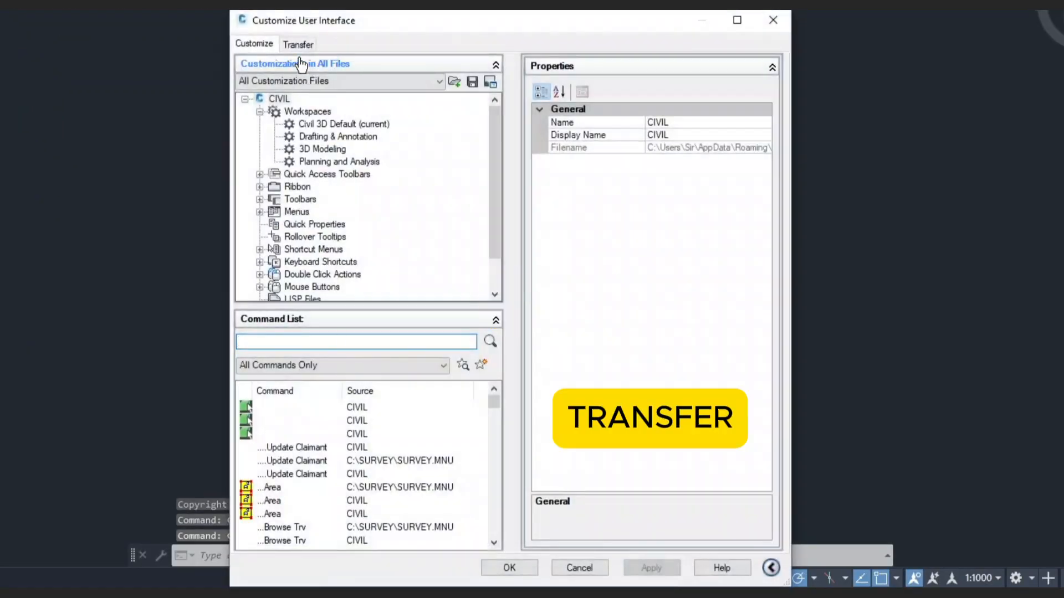
On the Transfer tab, browse for a customization file in the D:\Survey folder.
left_click(299, 45)
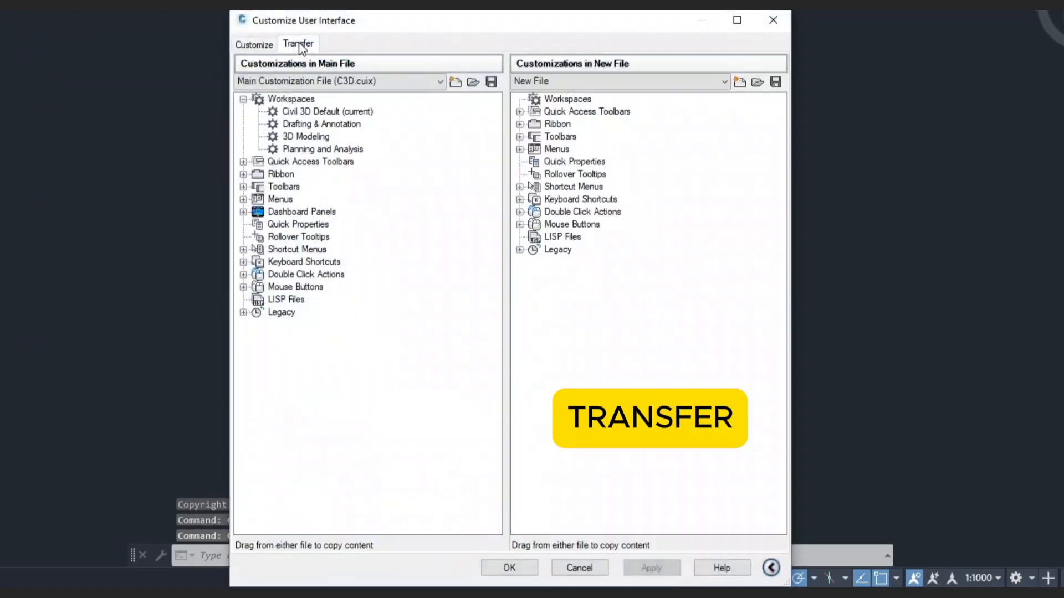
left_click(242, 249)
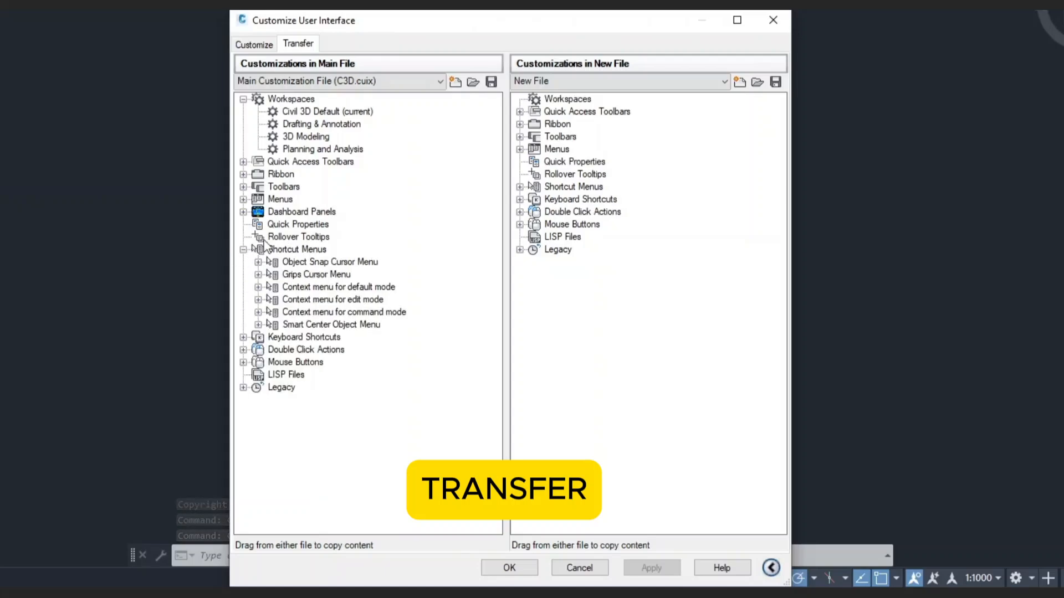
left_click(757, 82)
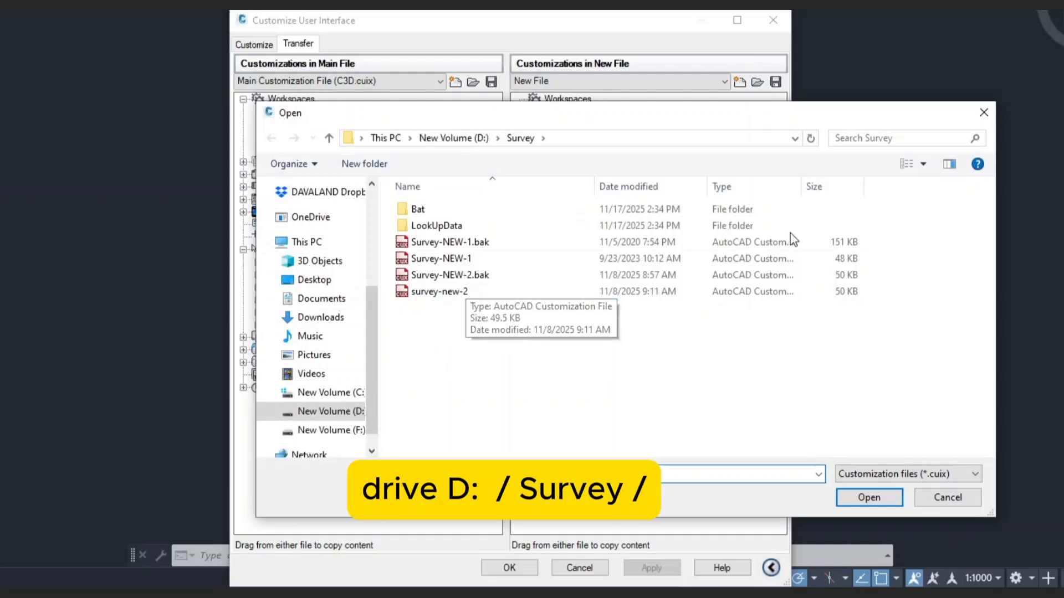
left_click(796, 139)
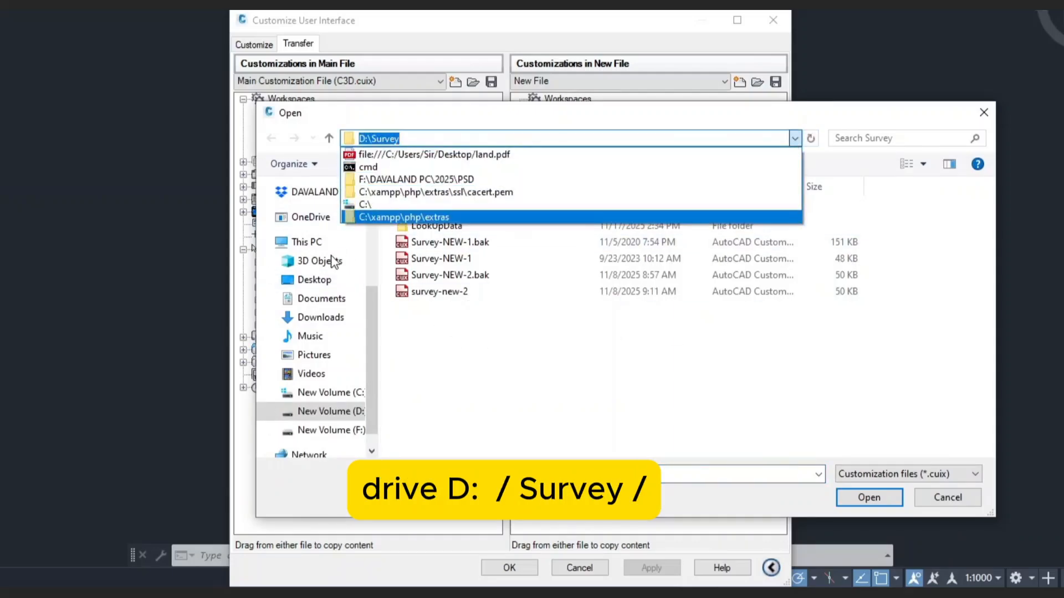
left_click(304, 243)
left_click(306, 242)
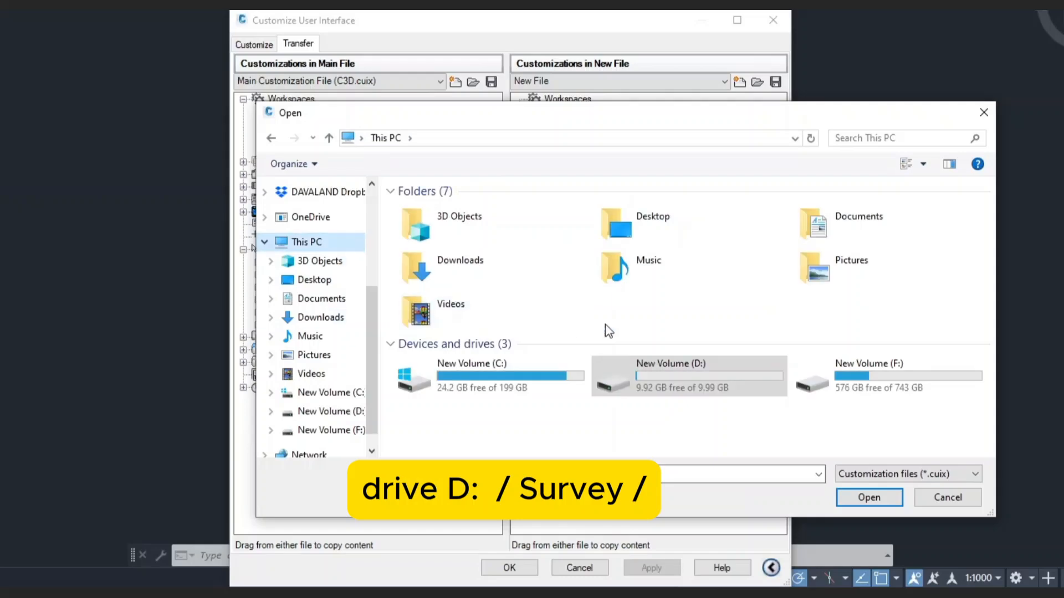
left_click(671, 369)
left_click(460, 215)
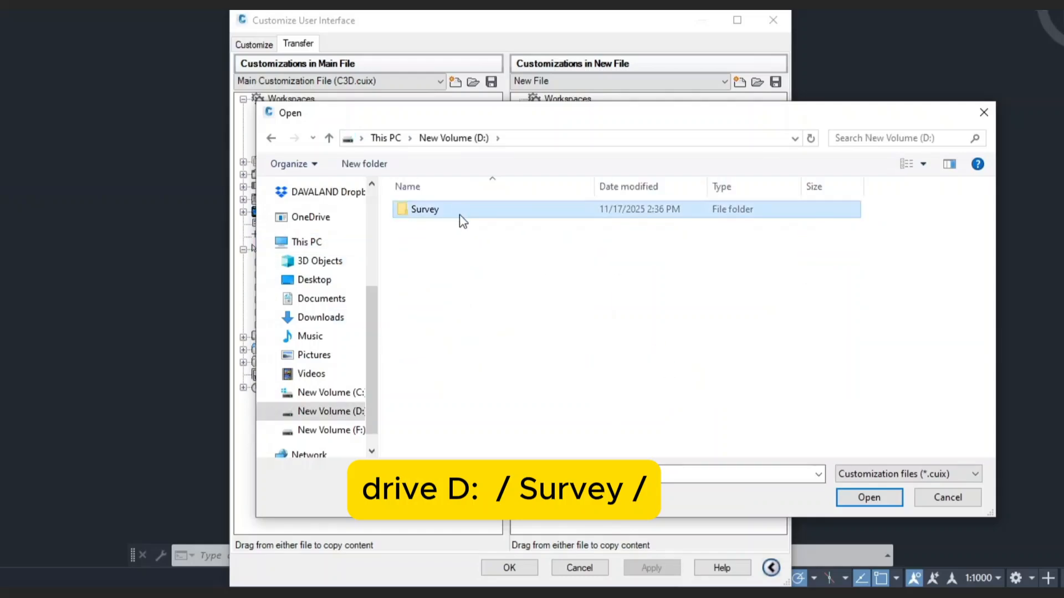
Open legacy menu file Survey-NEW-2, expanding its GE-Survey shortcut menu and the main Menus list.
left_click(882, 480)
left_click(925, 515)
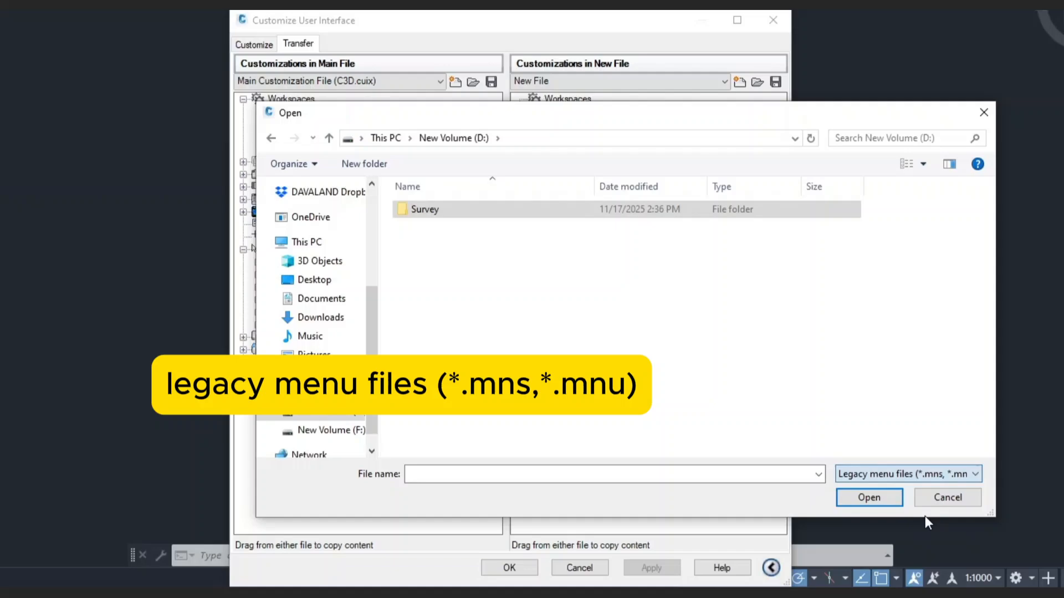
double_click(449, 211)
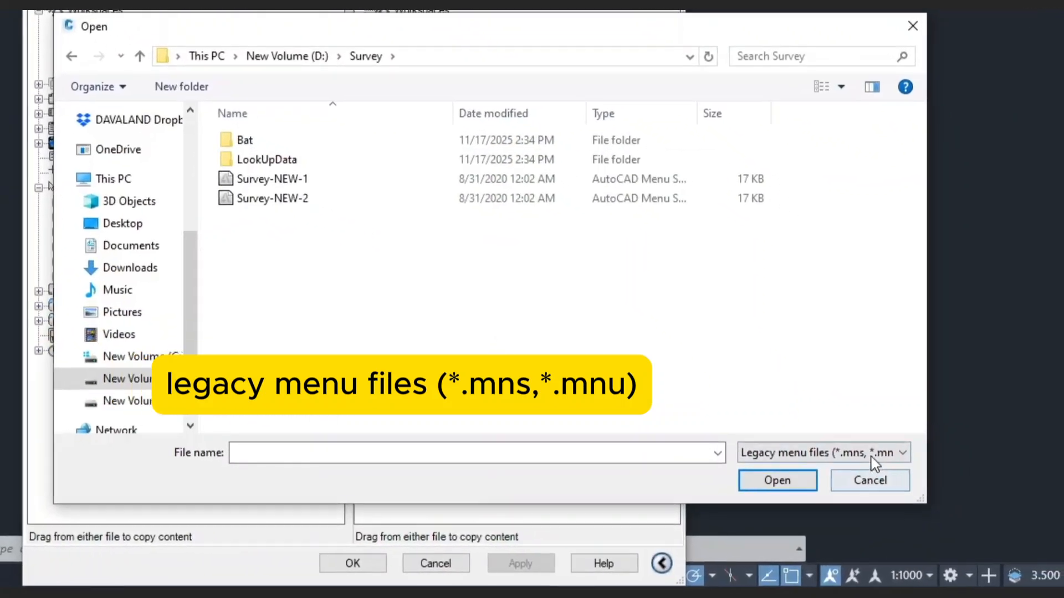
left_click(874, 459)
left_click(881, 484)
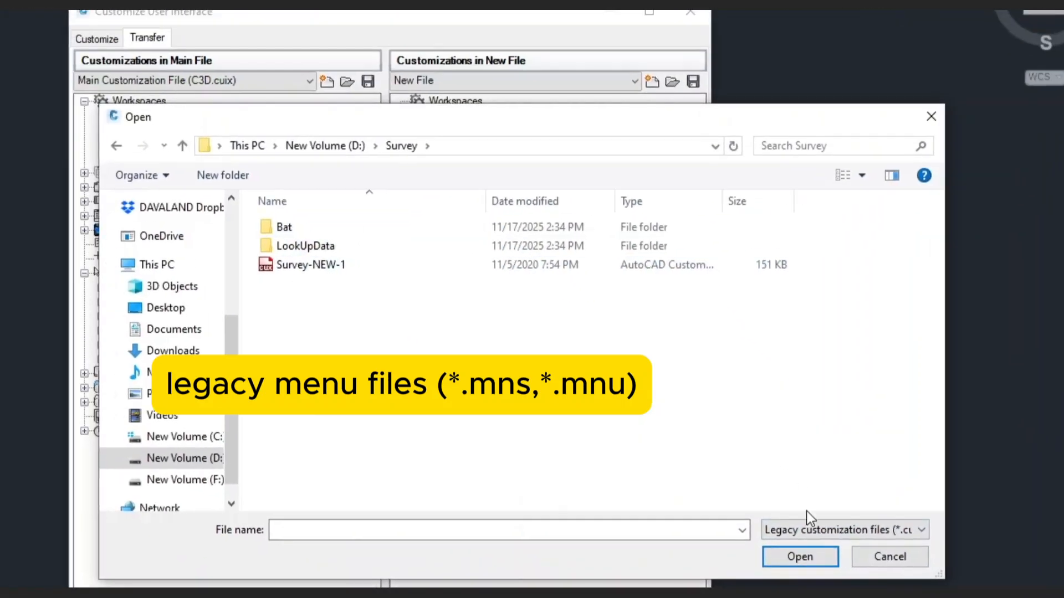
left_click(755, 481)
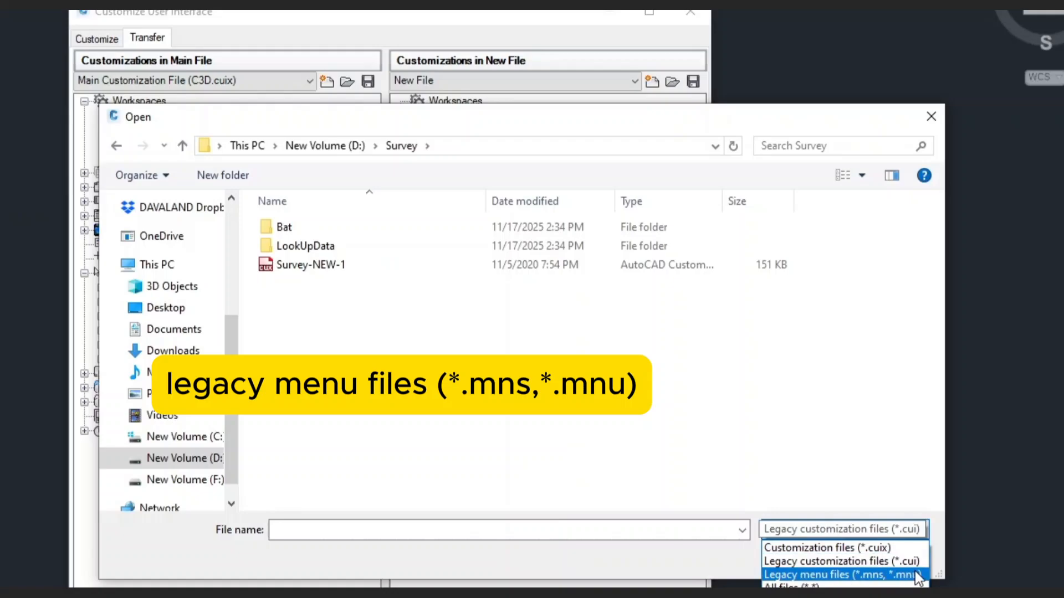
left_click(916, 576)
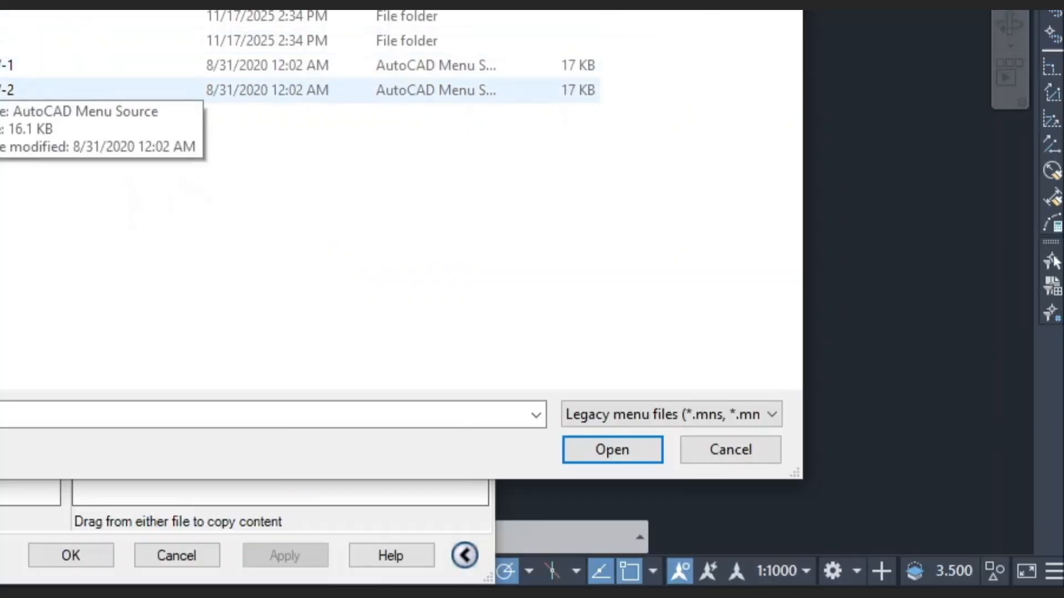
double_click(18, 117)
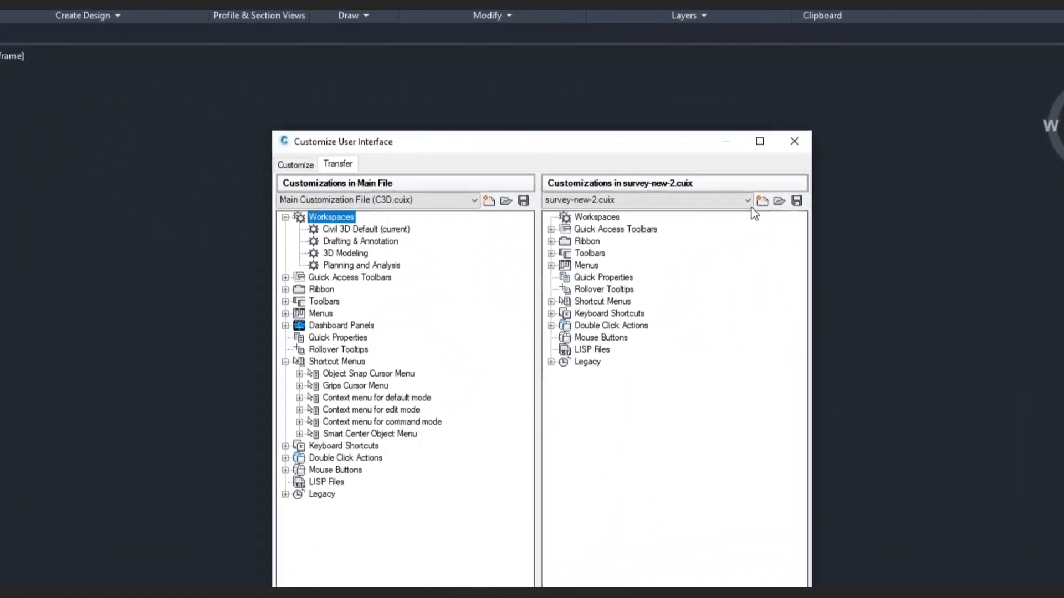
left_click(494, 302)
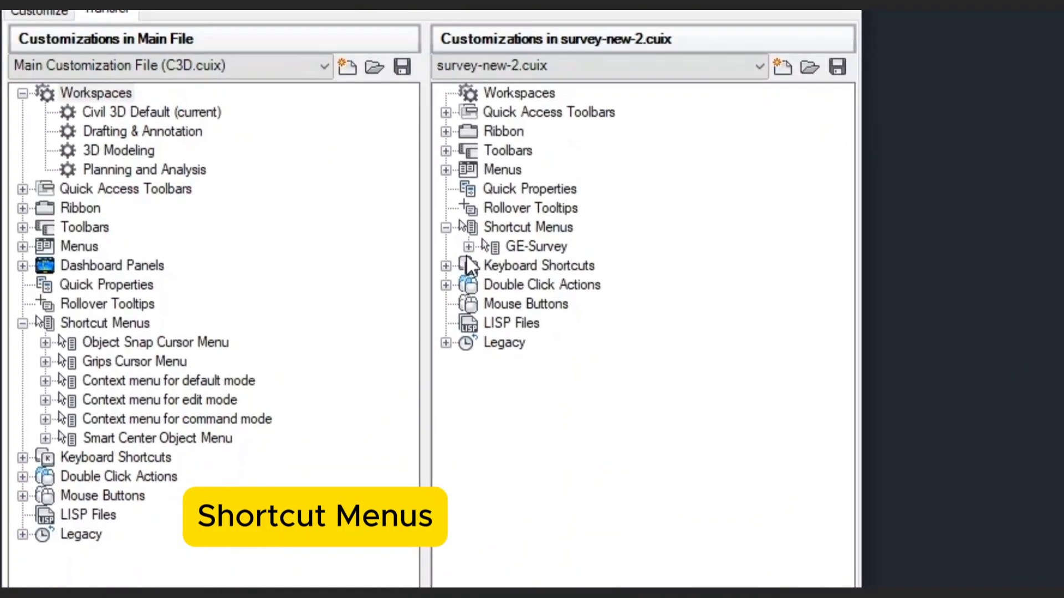
left_click(468, 247)
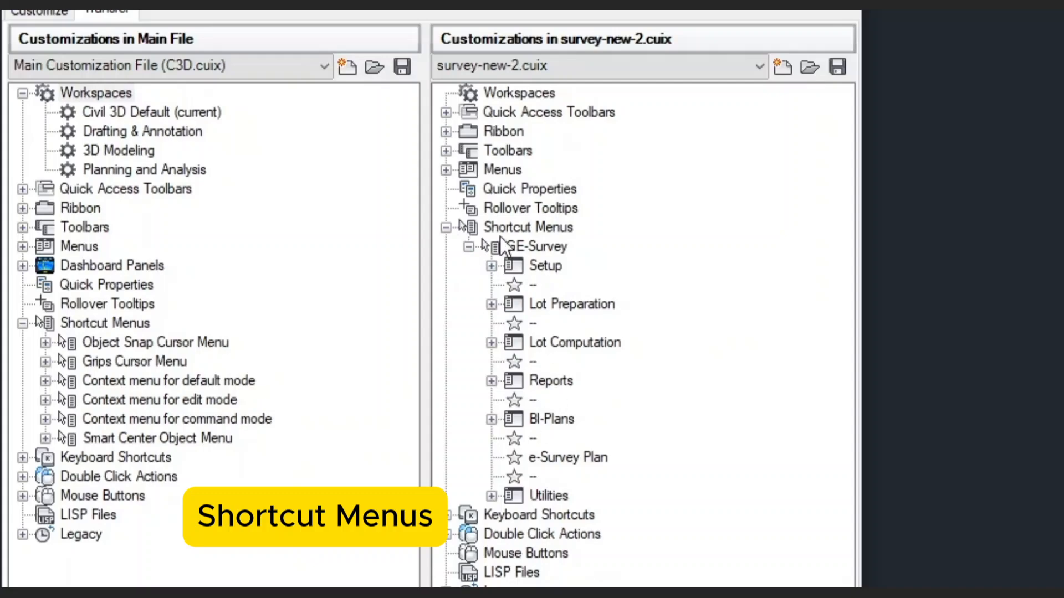
left_click(23, 247)
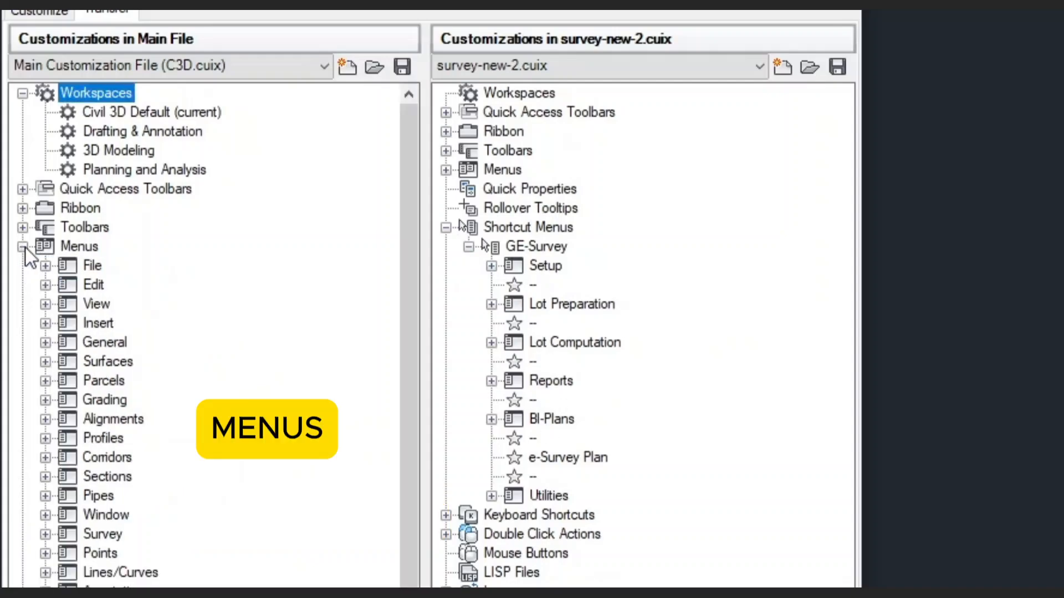
Create a new menu under the main file's Menus and name it GE-SURVEY.
right_click(88, 266)
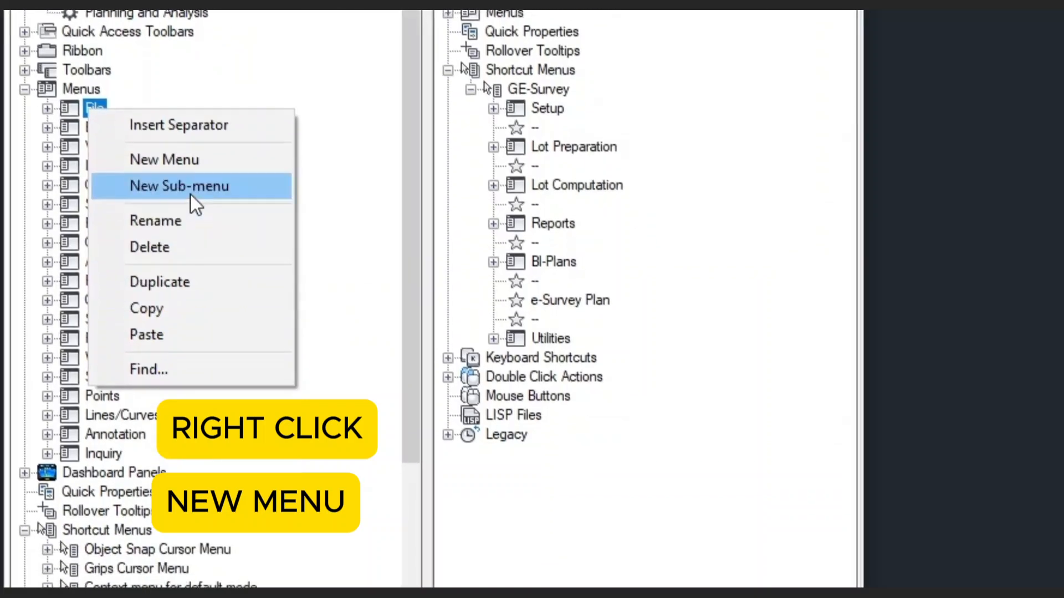
left_click(198, 162)
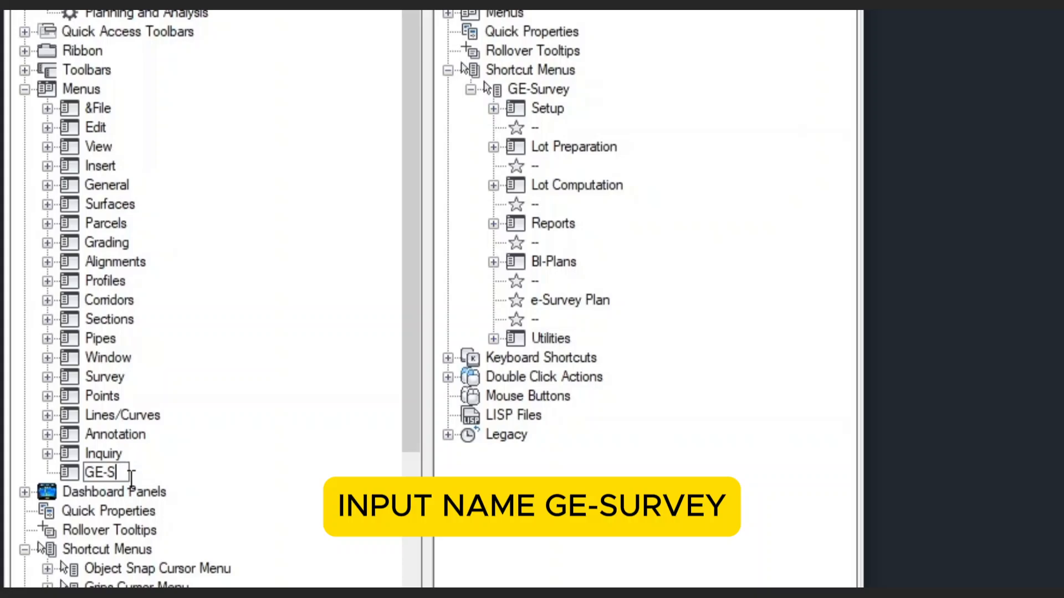
type("GE-SURVEY")
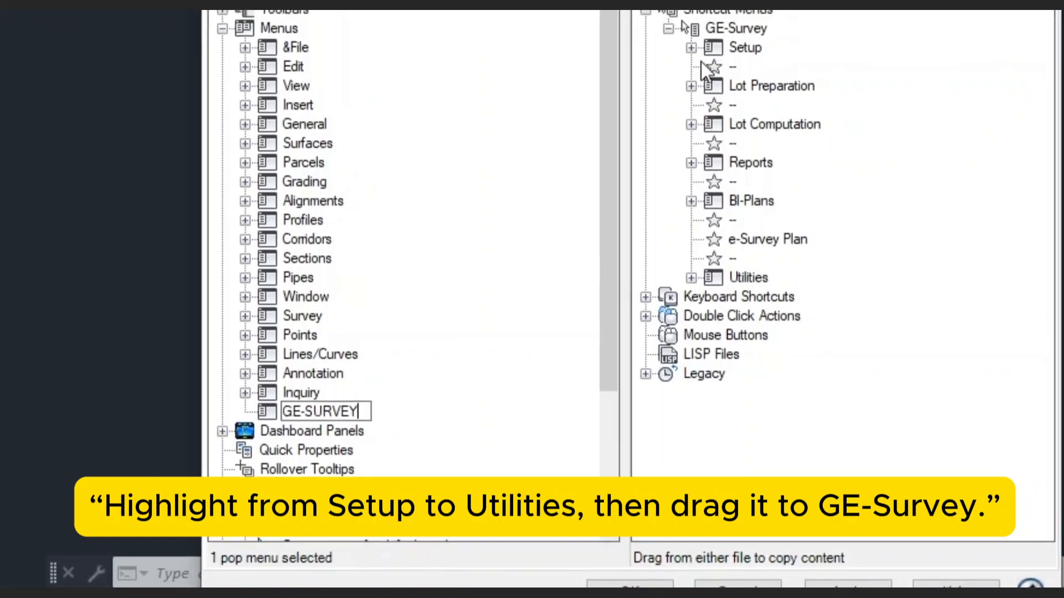
Select the GE-Survey submenus Setup through Utilities in the Transfer pane.
left_click(721, 36)
left_click(736, 55)
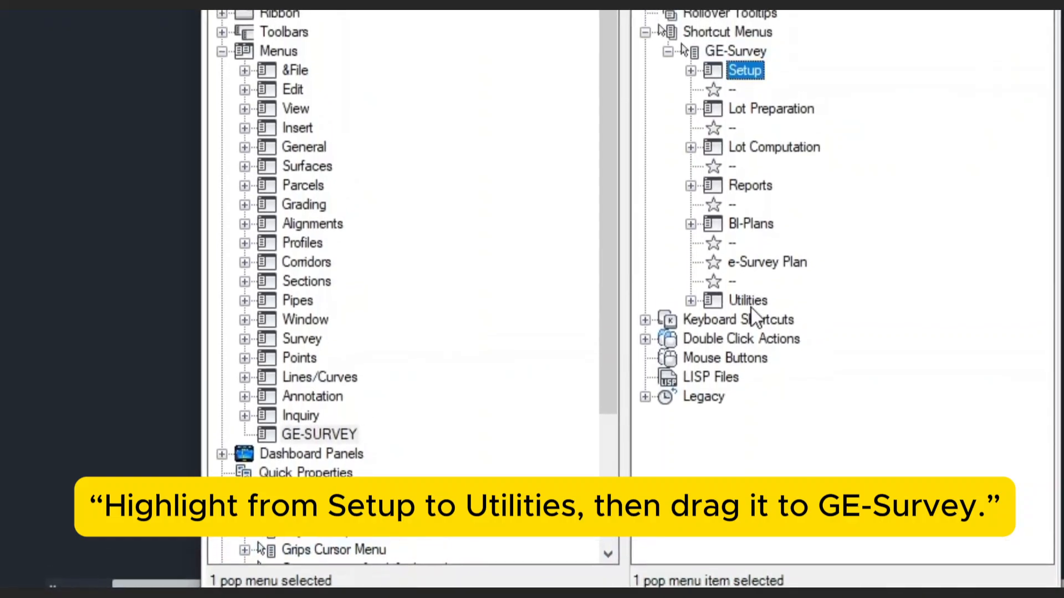
left_click(751, 297, "shift")
left_click_drag(753, 296, 745, 68)
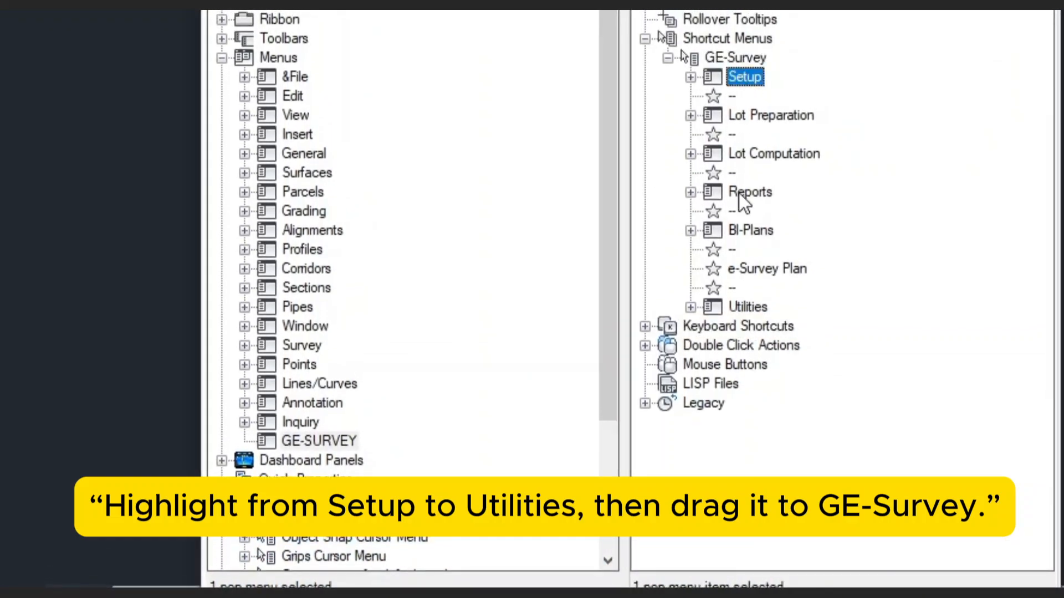
left_click(758, 306, "shift")
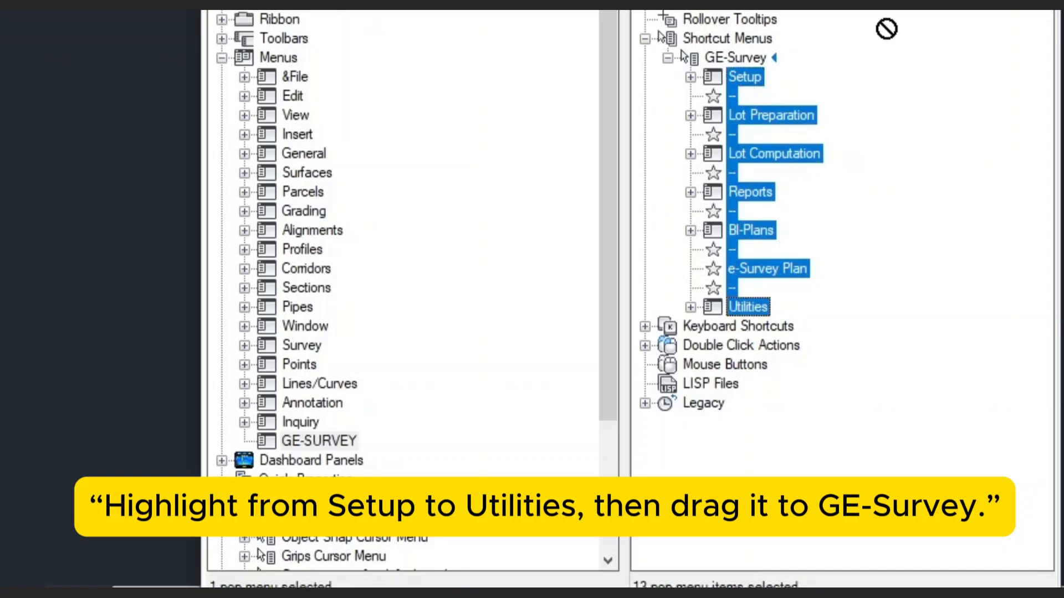
Drop the selected submenus into the main file's GE-SURVEY menu and check them.
left_click_drag(527, 145, 430, 211)
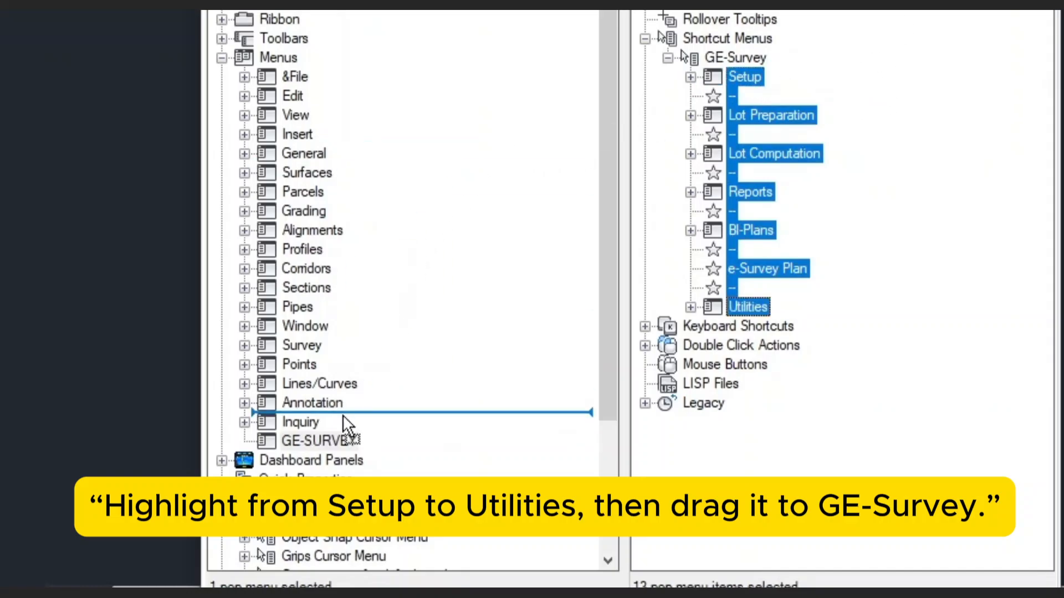
left_click_drag(345, 427, 347, 455)
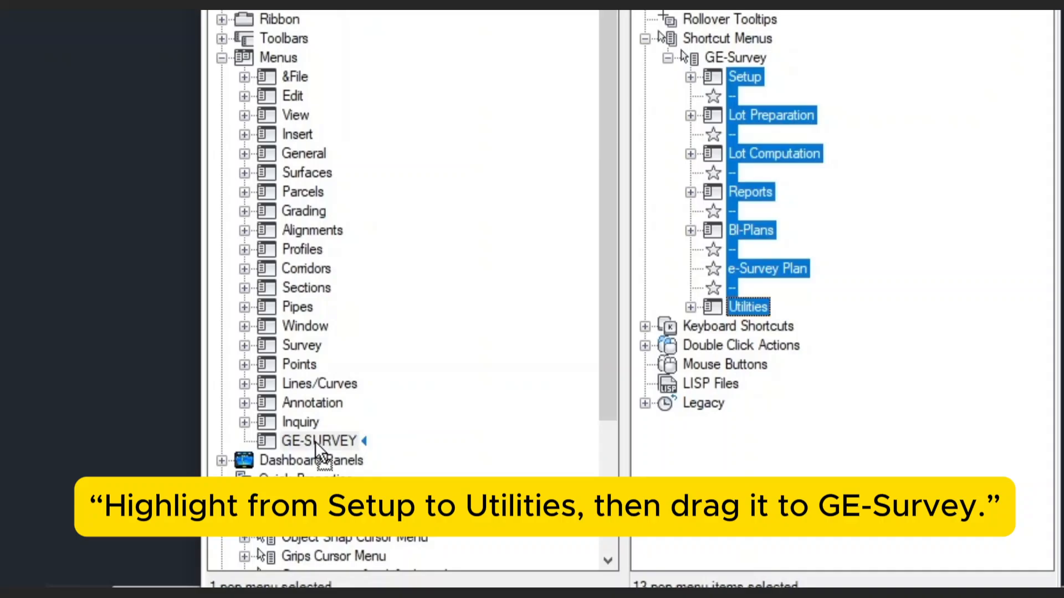
left_click_drag(315, 441, 314, 441)
left_click(245, 307)
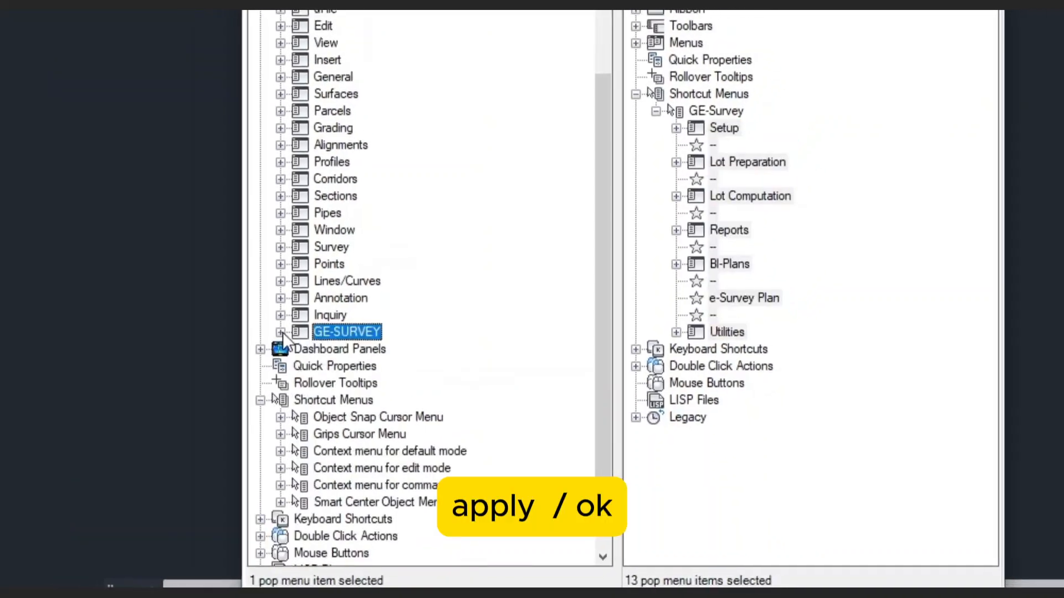
left_click(280, 332)
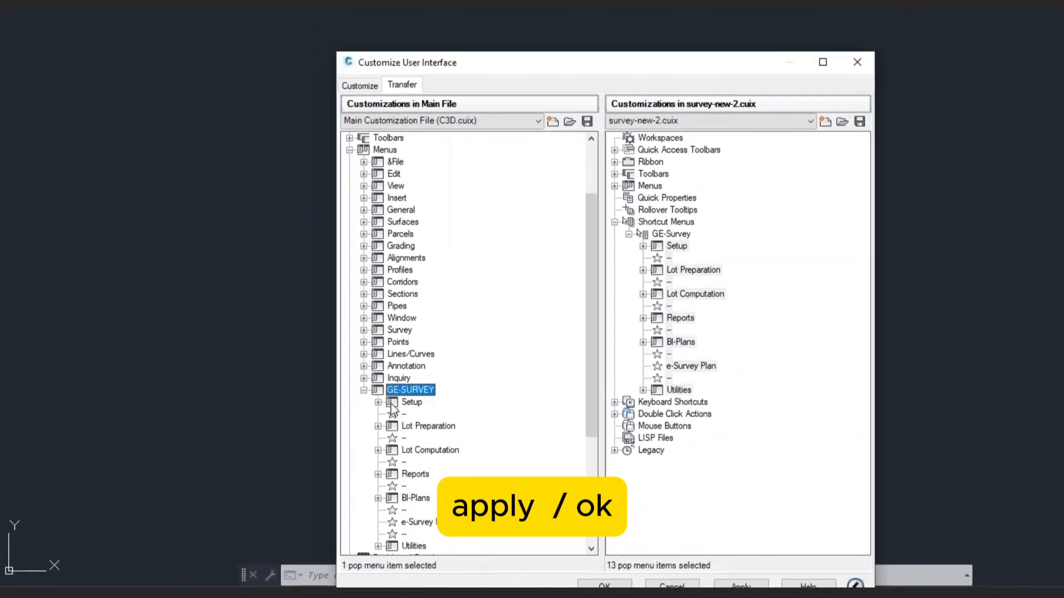
scroll(392, 404, "down", 2)
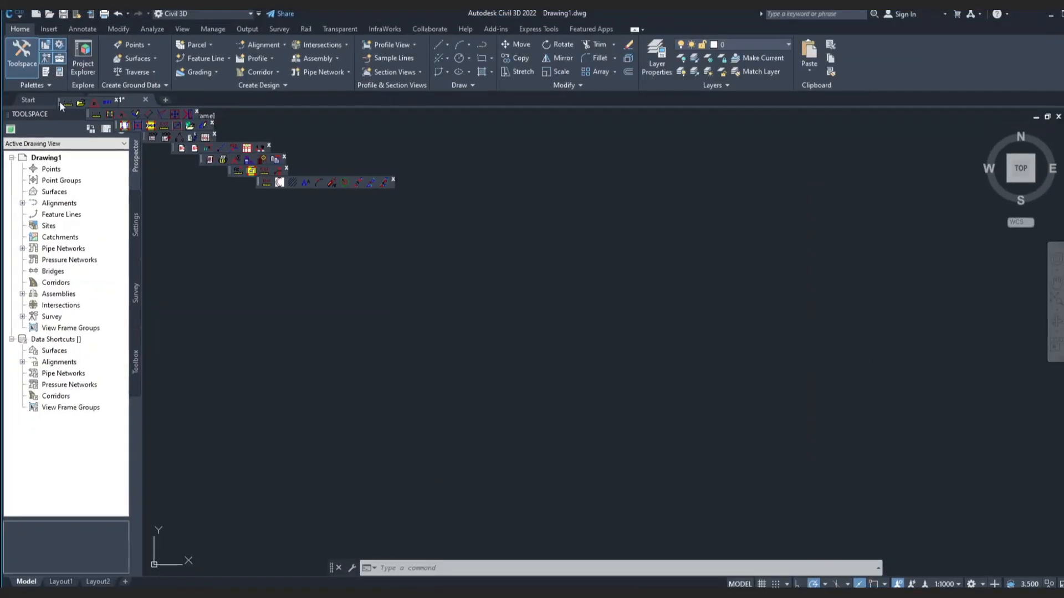
Dock all eight floating survey toolbars into a single row beneath the drawing tabs.
double_click(58, 100)
double_click(86, 113)
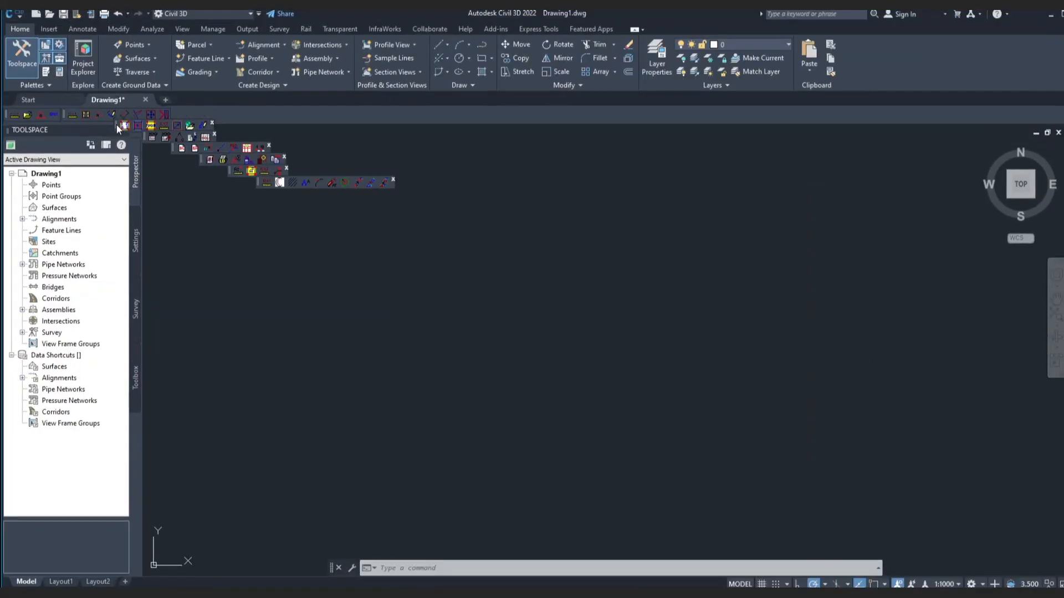
double_click(118, 126)
double_click(146, 137)
double_click(173, 148)
double_click(202, 160)
double_click(229, 171)
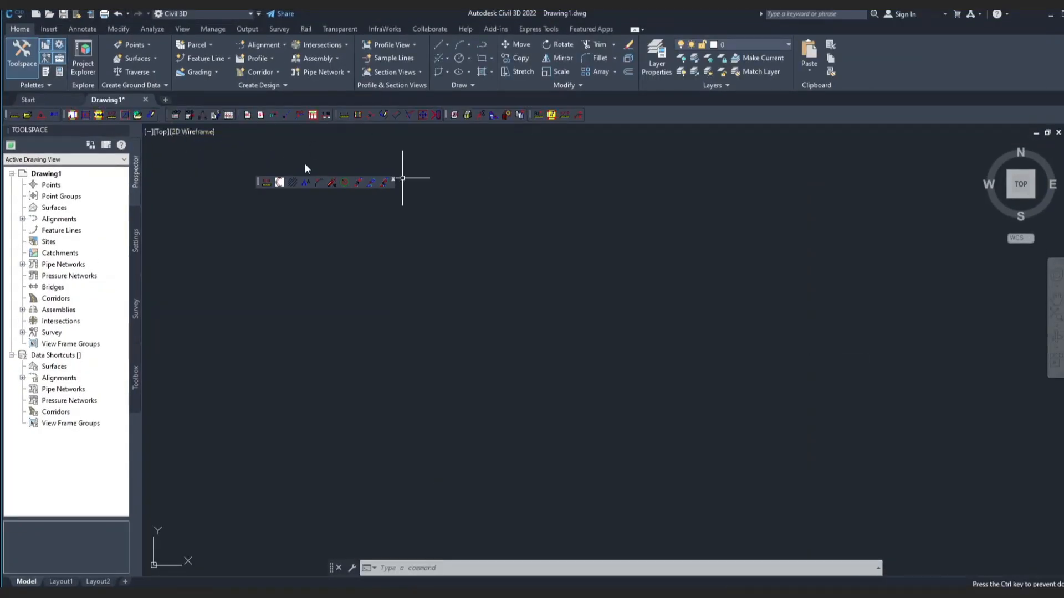
left_click_drag(305, 164, 592, 116)
Lock the location of all toolbars and windows.
right_click(748, 119)
mouse_move(789, 182)
mouse_move(900, 233)
left_click(1022, 233)
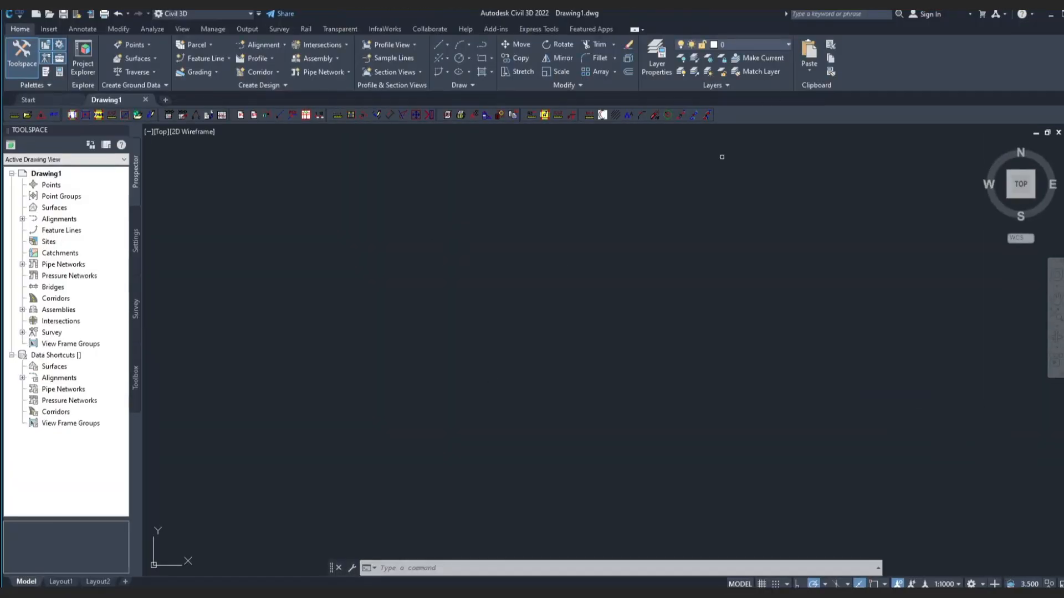
left_click(589, 305)
left_click(501, 186)
left_click(331, 315)
left_click(668, 115)
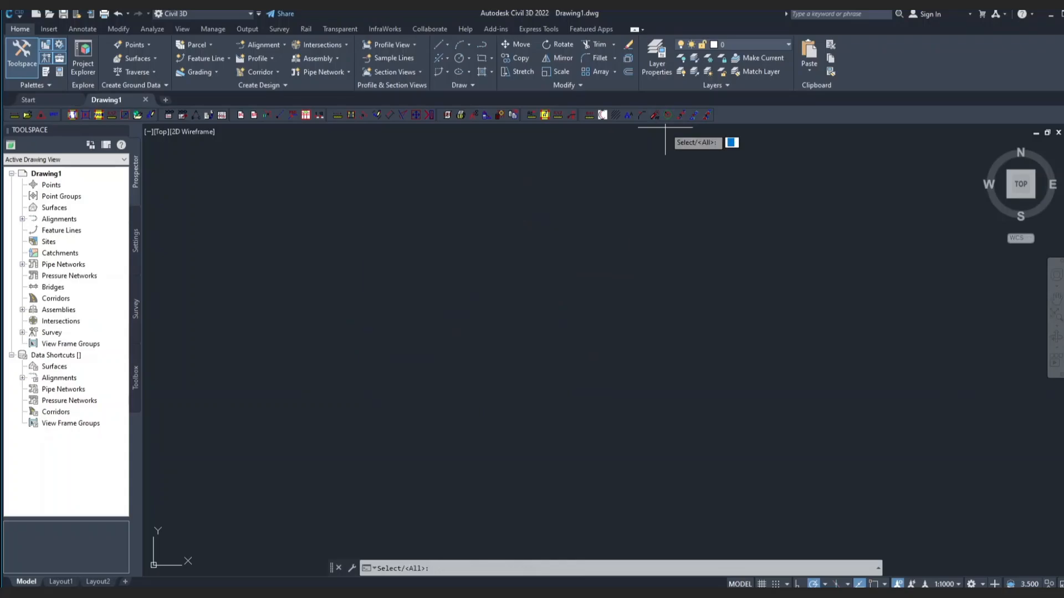
key("Return")
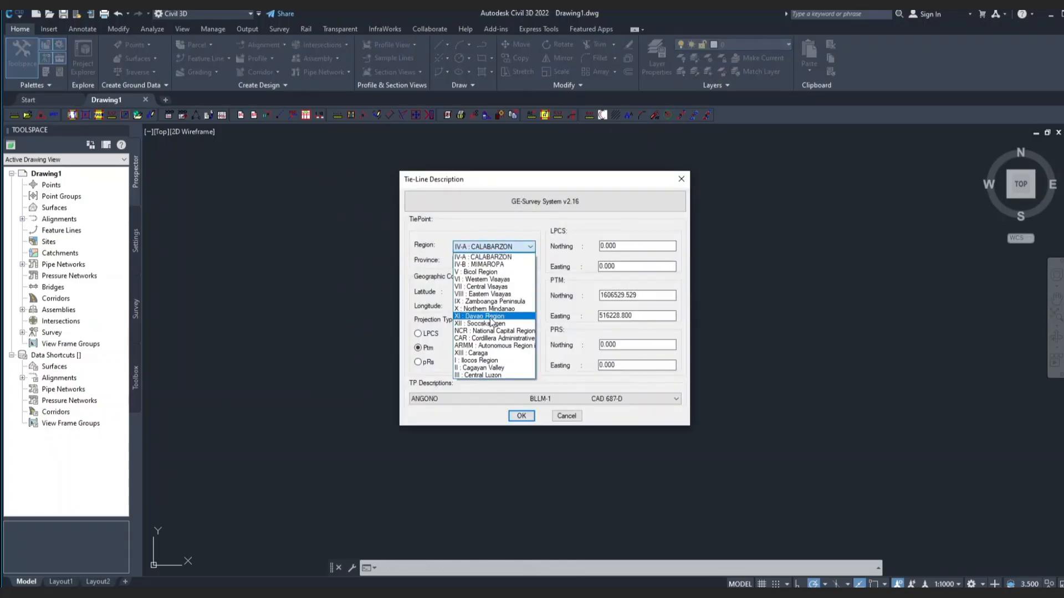
left_click(529, 414)
left_click(521, 349)
left_click(336, 245)
left_click(309, 249)
left_click_drag(677, 219, 494, 198)
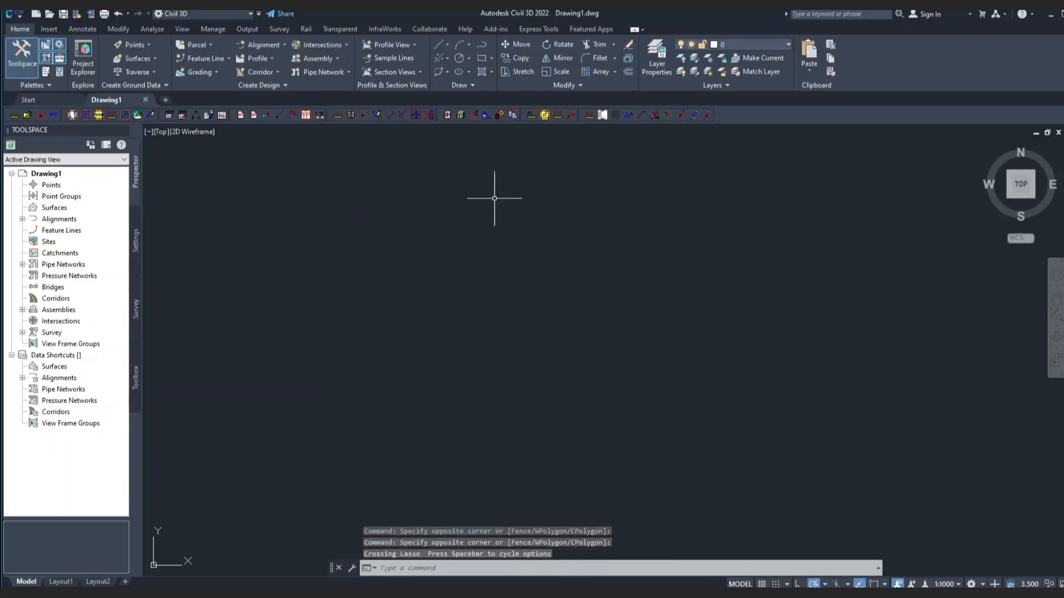
left_click_drag(831, 222, 421, 360)
left_click(41, 115)
left_click(537, 335)
left_click(498, 247)
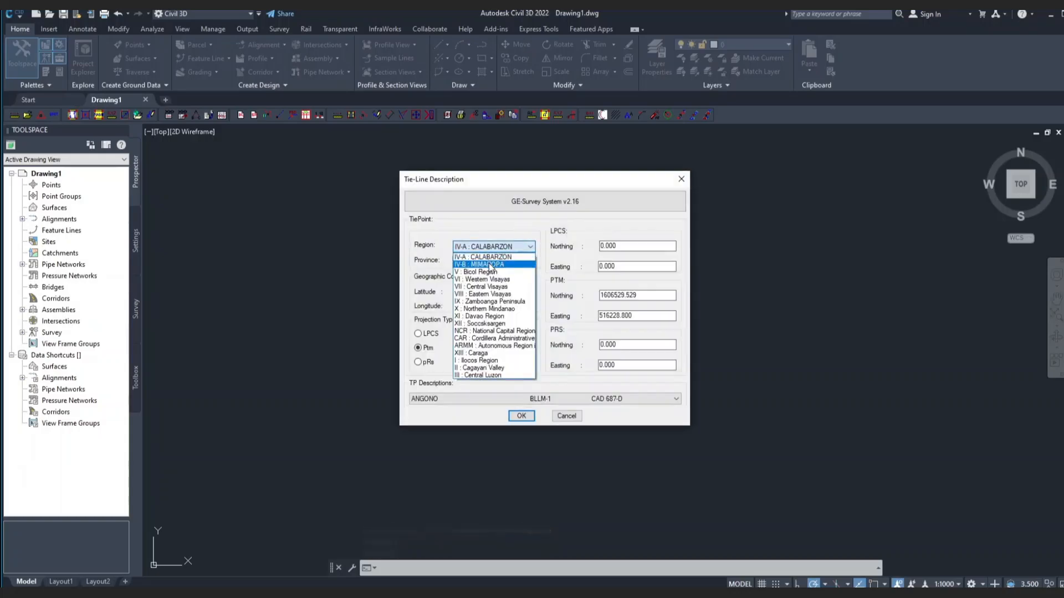
left_click(488, 370)
left_click(496, 261)
left_click(494, 301)
left_click(523, 416)
left_click(522, 349)
left_click(231, 246)
left_click(294, 339)
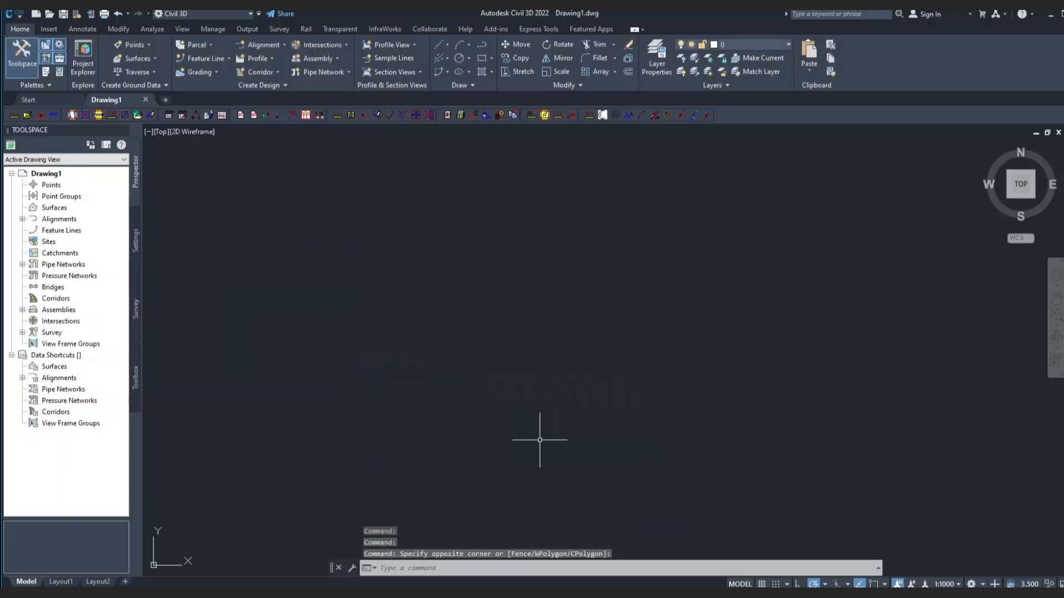
left_click(75, 115)
left_click(521, 347)
left_click(403, 115)
key("Return")
key("Return")
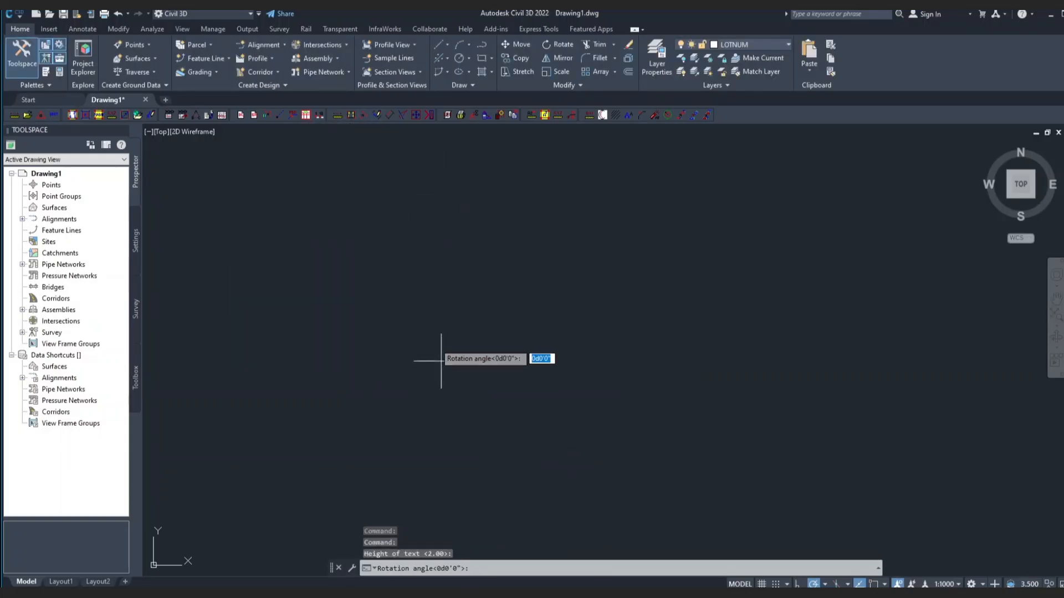
key("Escape")
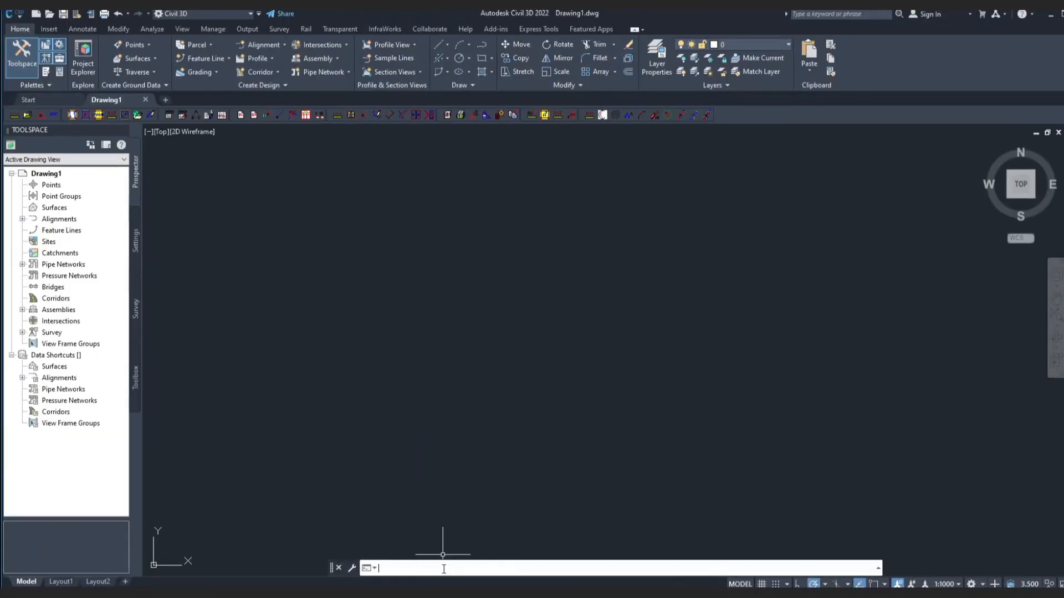
Quit Civil 3D without saving and paste the Survey, HardDiskSerialNumberChanger and list items from D: onto the desktop.
left_click(1063, 14)
left_click(544, 325)
key("super+e")
left_click(234, 346)
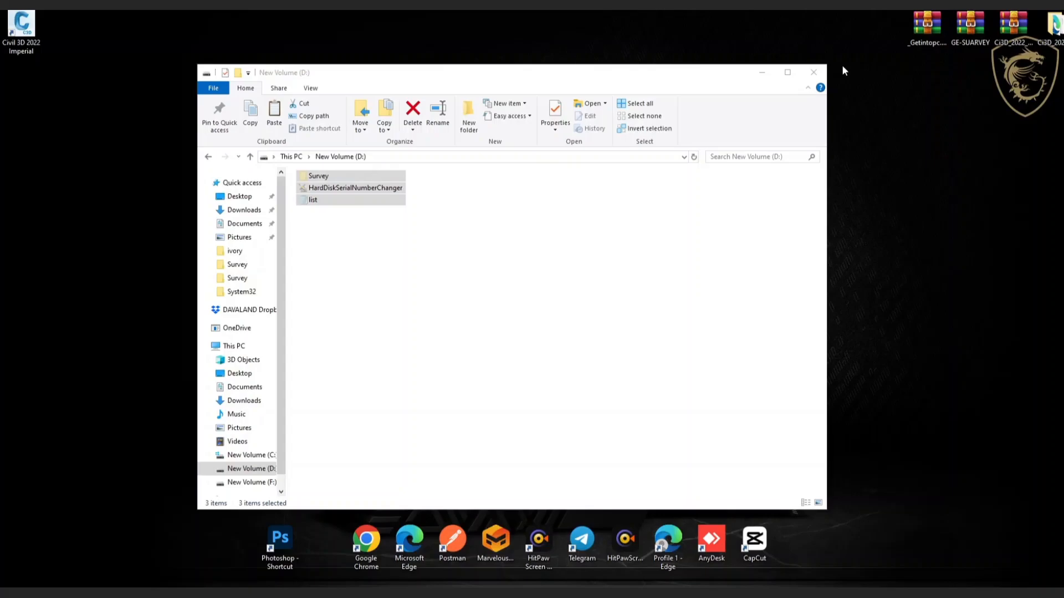
left_click_drag(499, 70, 471, 329)
right_click(424, 136)
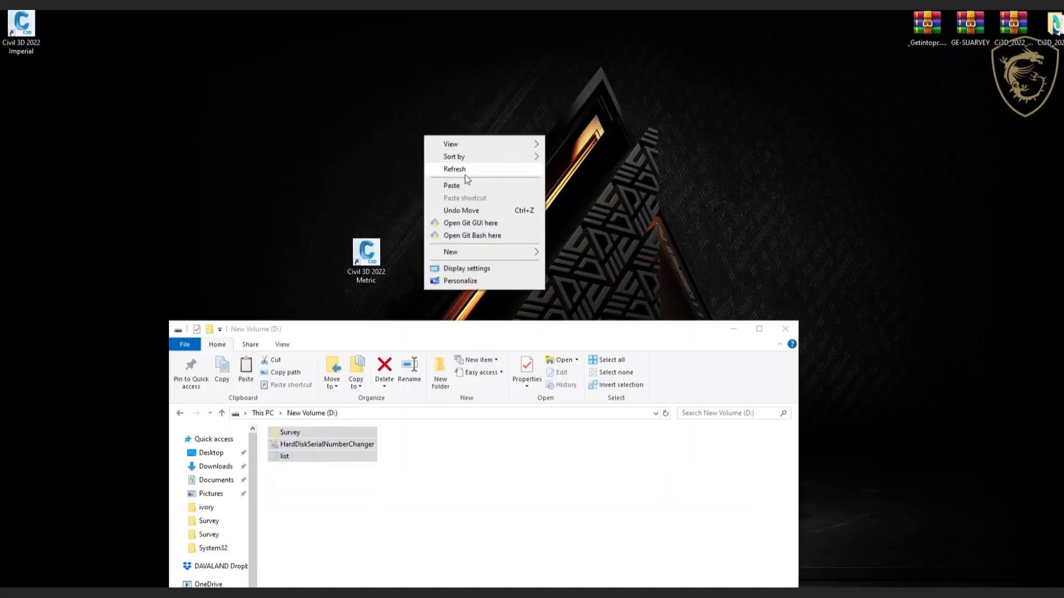
left_click(451, 185)
Relaunch Civil 3D 2022 Metric, cancel the Lot Name prompt and close the ADL file dialog.
double_click(367, 254)
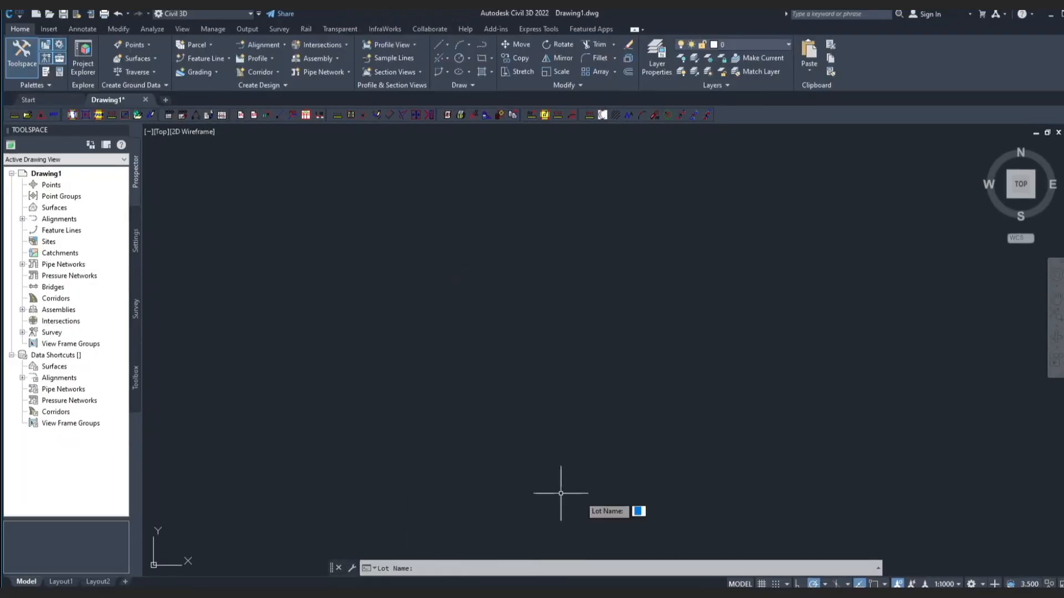
left_click(138, 115)
left_click(635, 372)
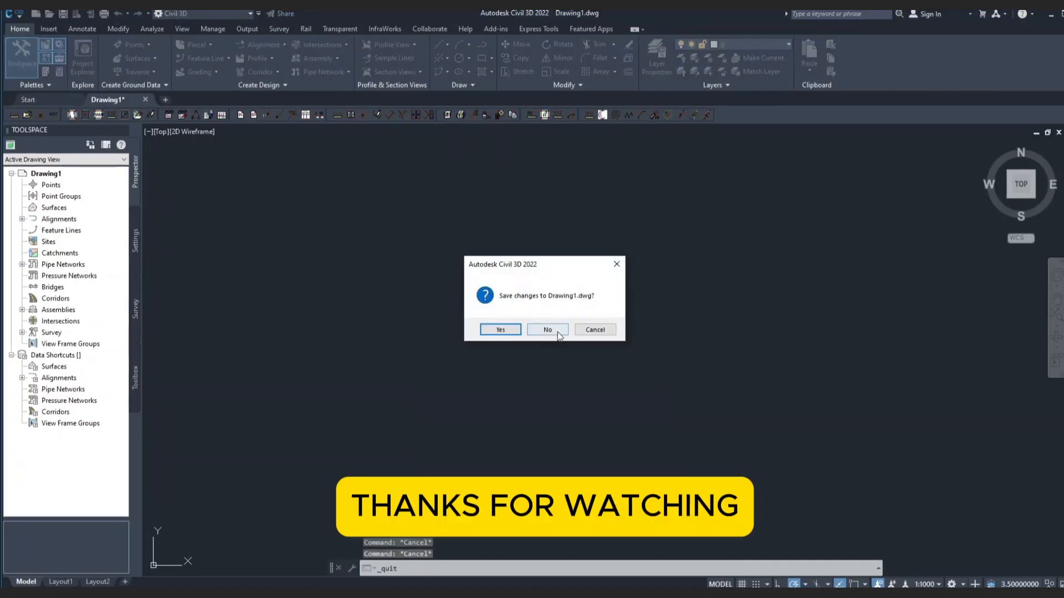
Close Civil 3D without saving, launch AutoCAD 2021 and cancel a TRY command.
left_click(555, 331)
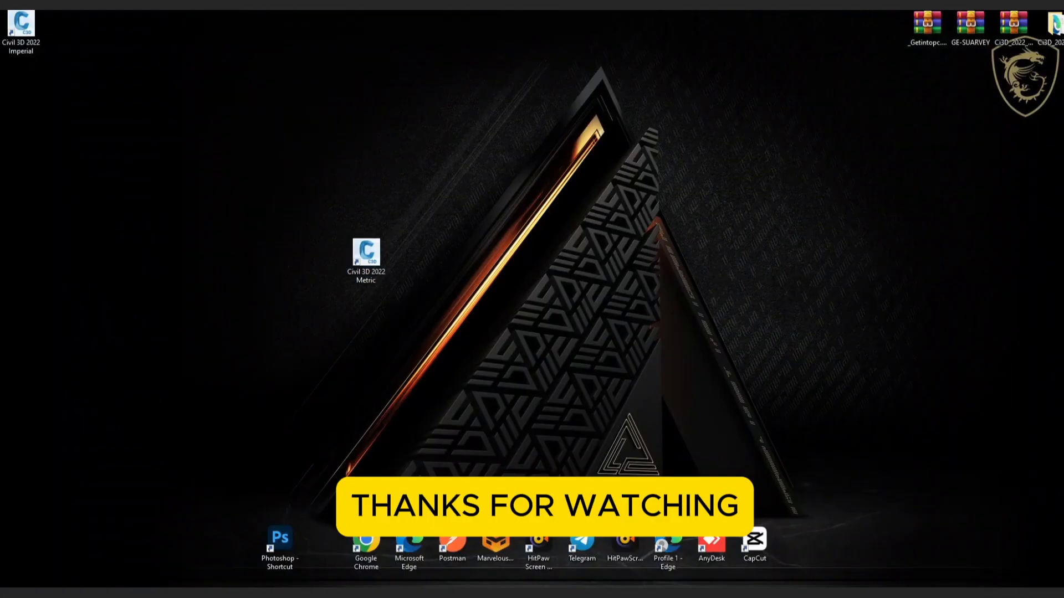
double_click(454, 256)
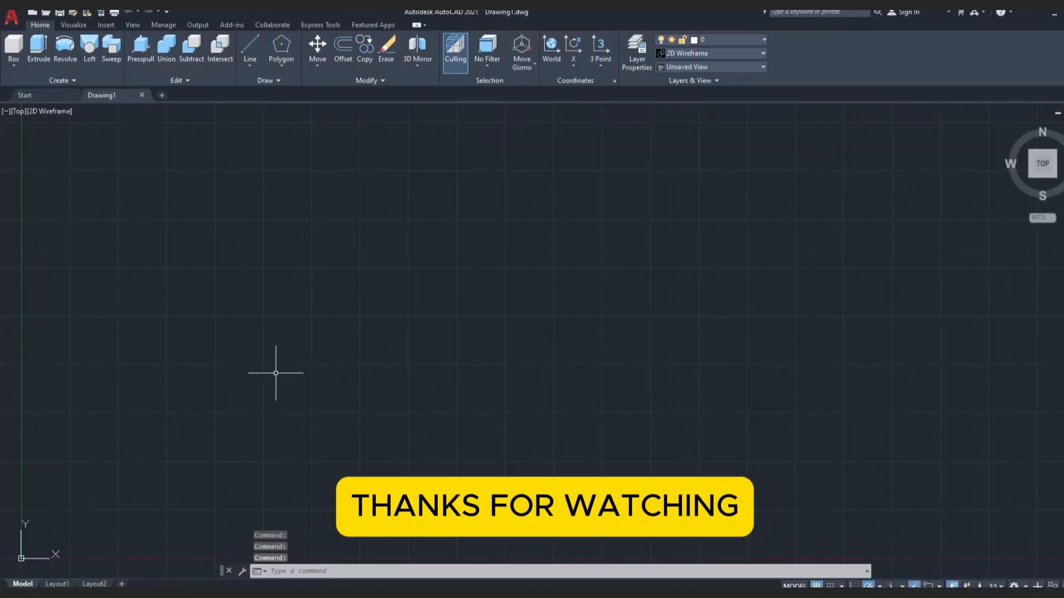
type("TRY")
key("Return")
key("Escape")
Add D:\Survey to the Support File Search Path in OPTIONS and apply it.
left_click(558, 571)
type("OPTIONS")
key("Return")
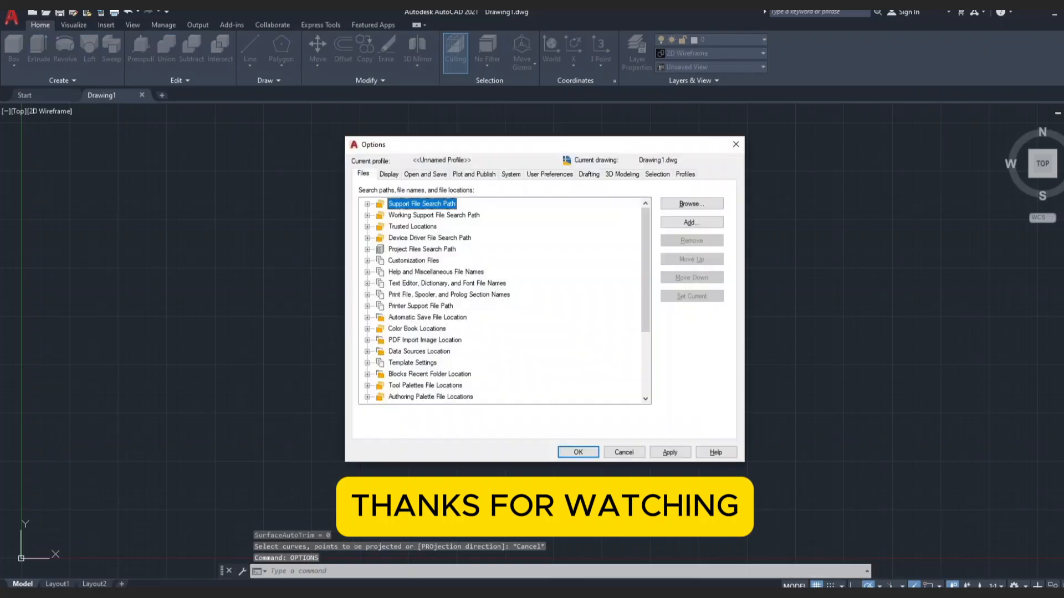
left_click(366, 204)
left_click(691, 222)
left_click(692, 204)
left_click(470, 183)
left_click(497, 329)
left_click(465, 212)
left_click(693, 412)
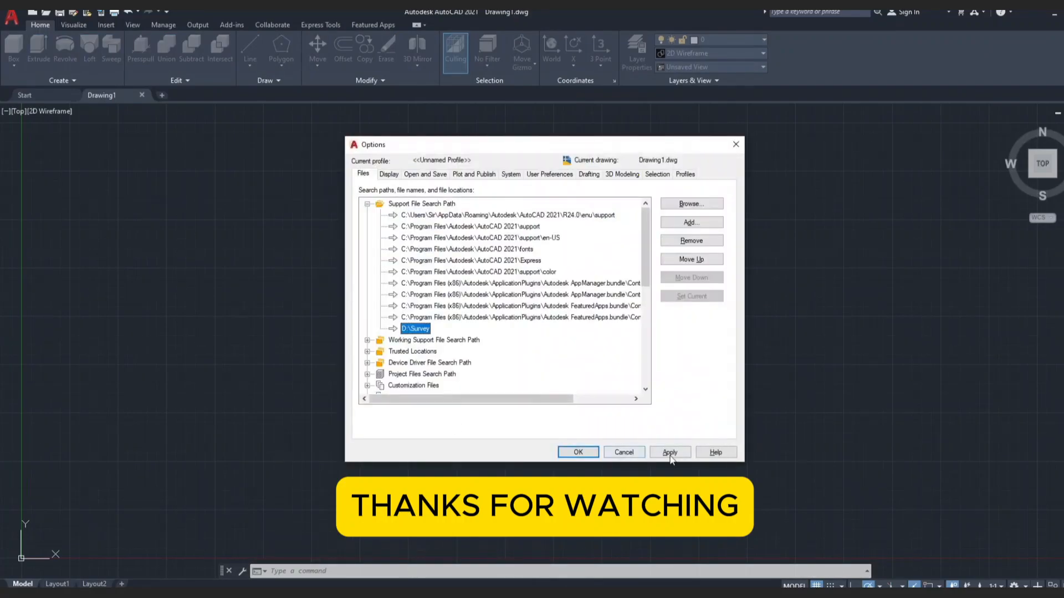
left_click(671, 453)
left_click(578, 452)
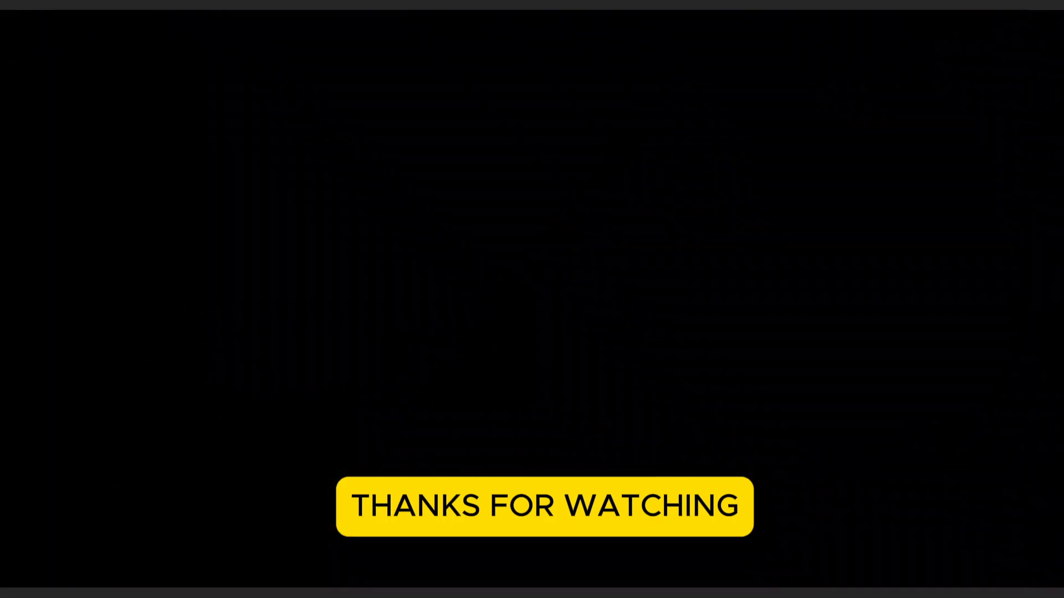